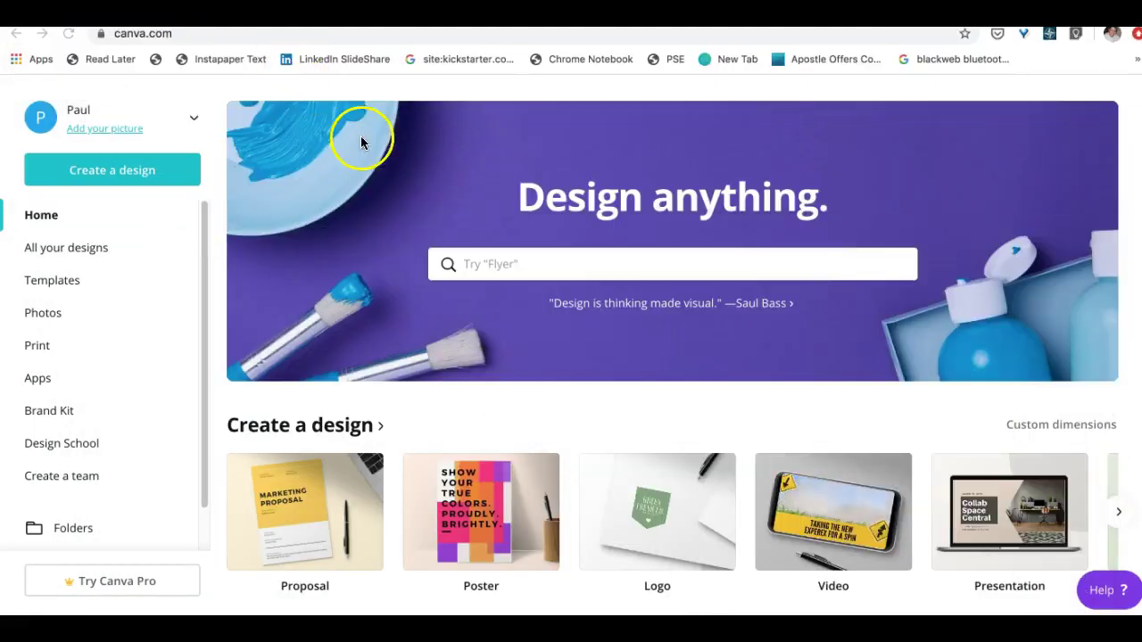
# Go to the Canva home page and browse the available design options
pyautogui.click(148, 35)
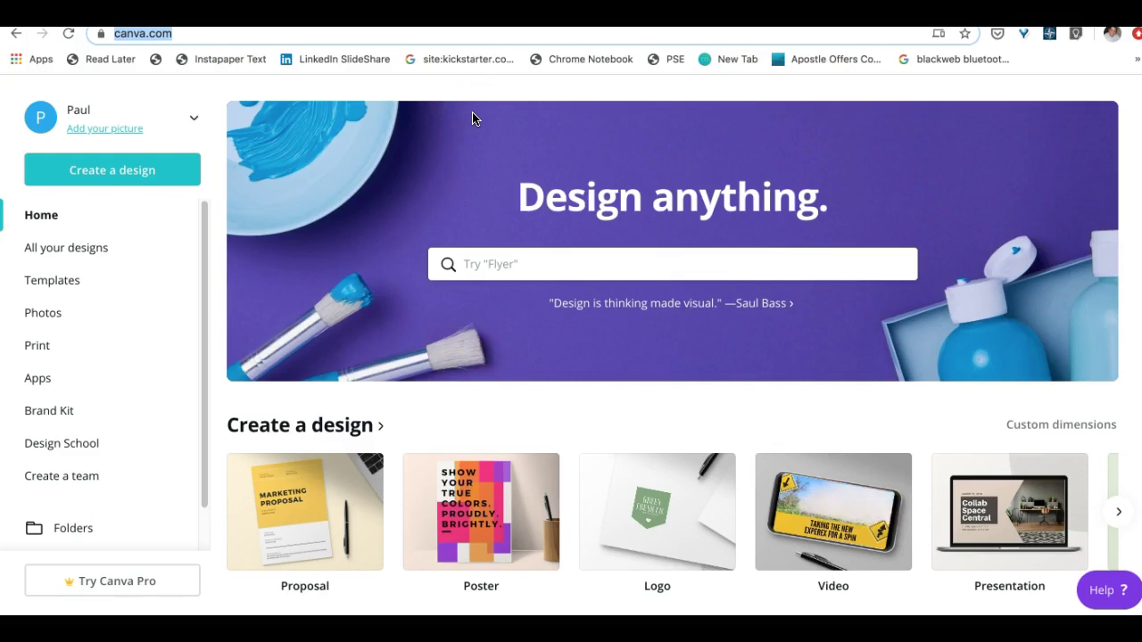
pyautogui.click(437, 116)
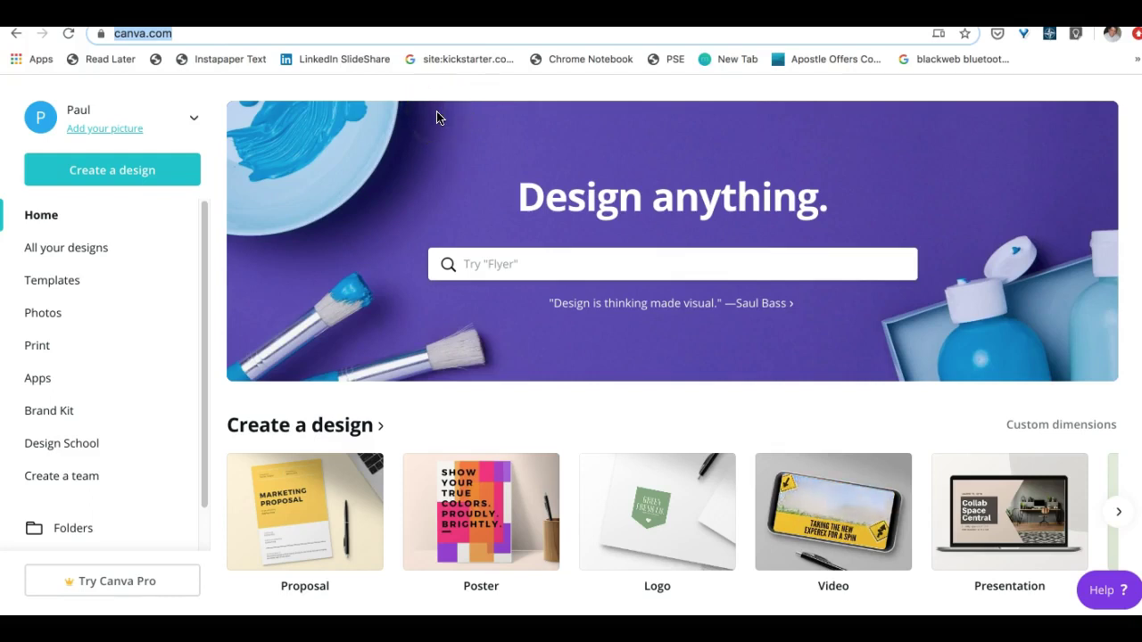
pyautogui.scroll(-10, 416, 377)
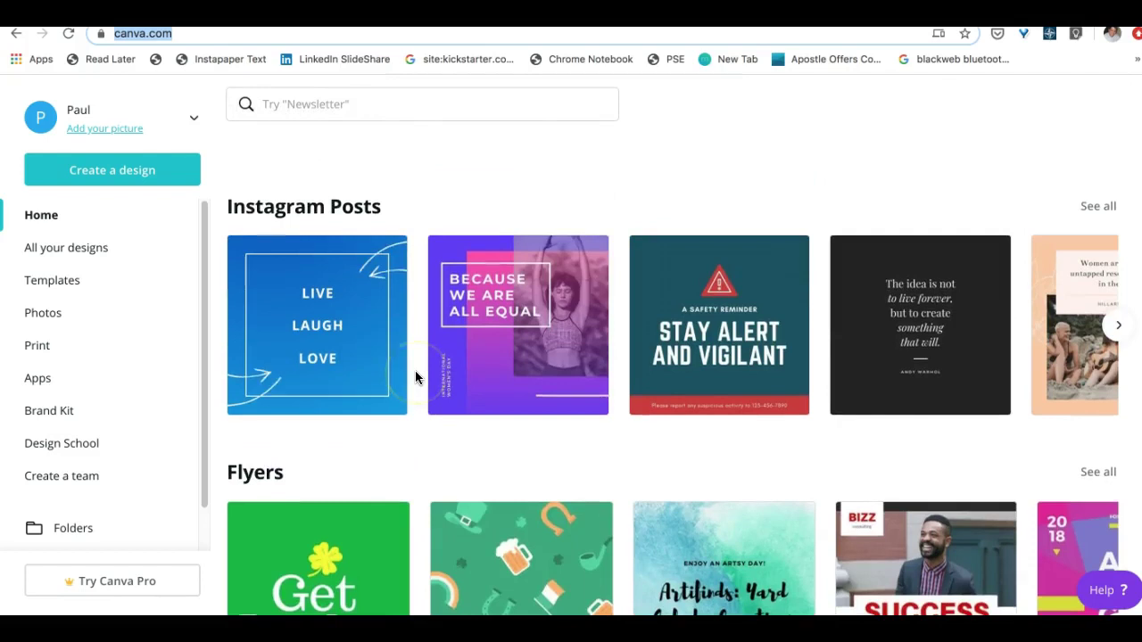
pyautogui.scroll(-5, 413, 301)
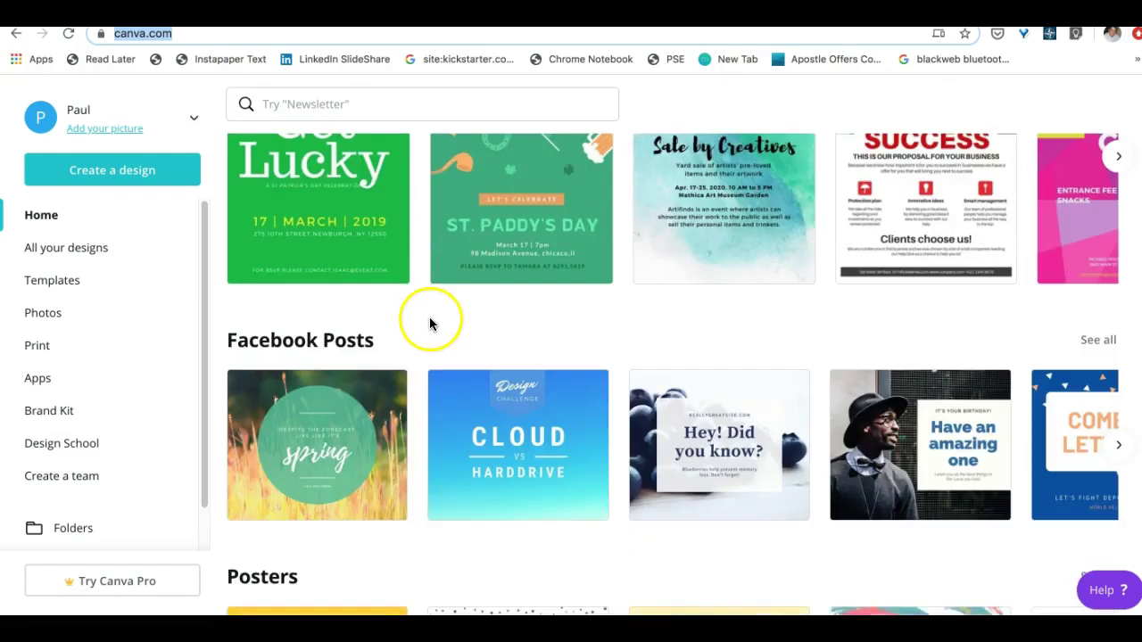
pyautogui.scroll(-3, 429, 317)
pyautogui.scroll(20, 434, 326)
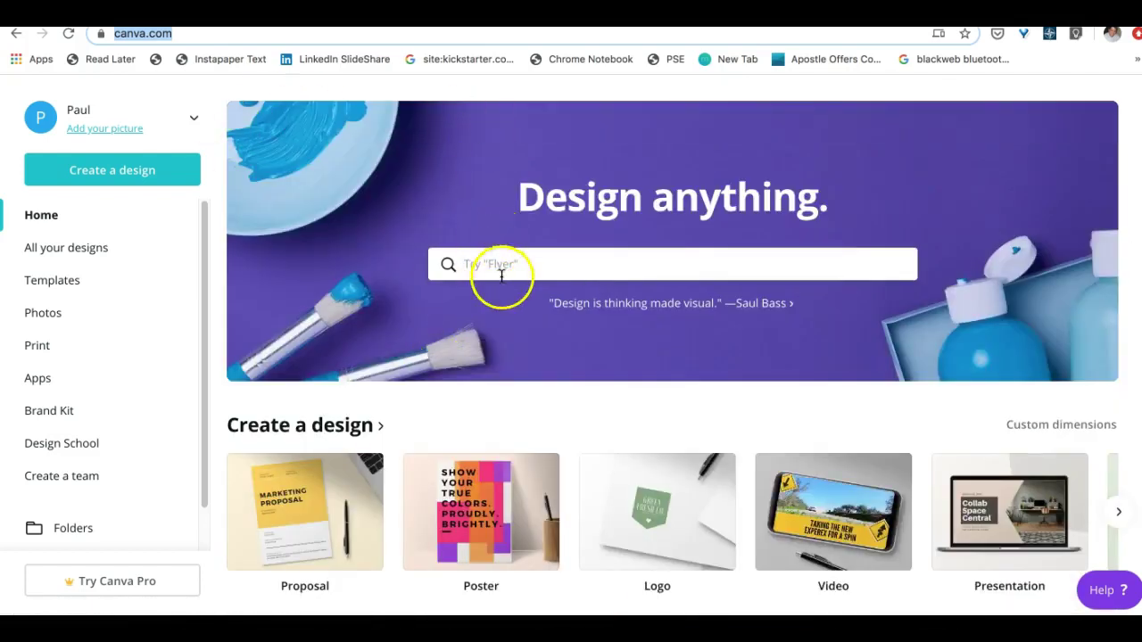
# Search for 'proposal' and open the black-and-green Business Proposal template
pyautogui.click(527, 263)
pyautogui.write('p')
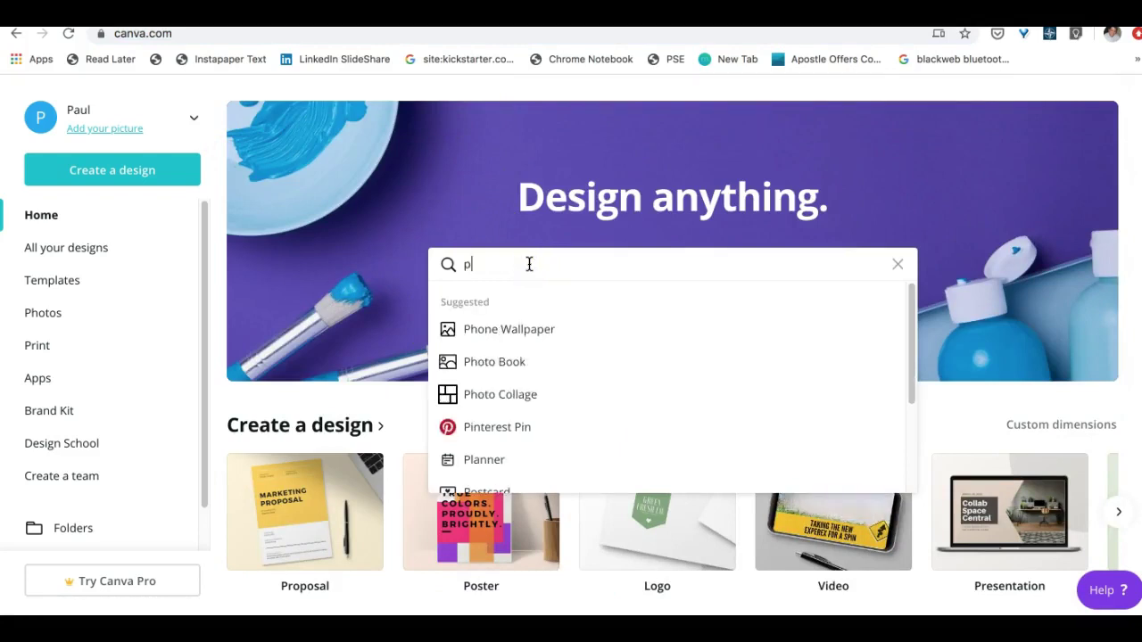
pyautogui.write('ropos')
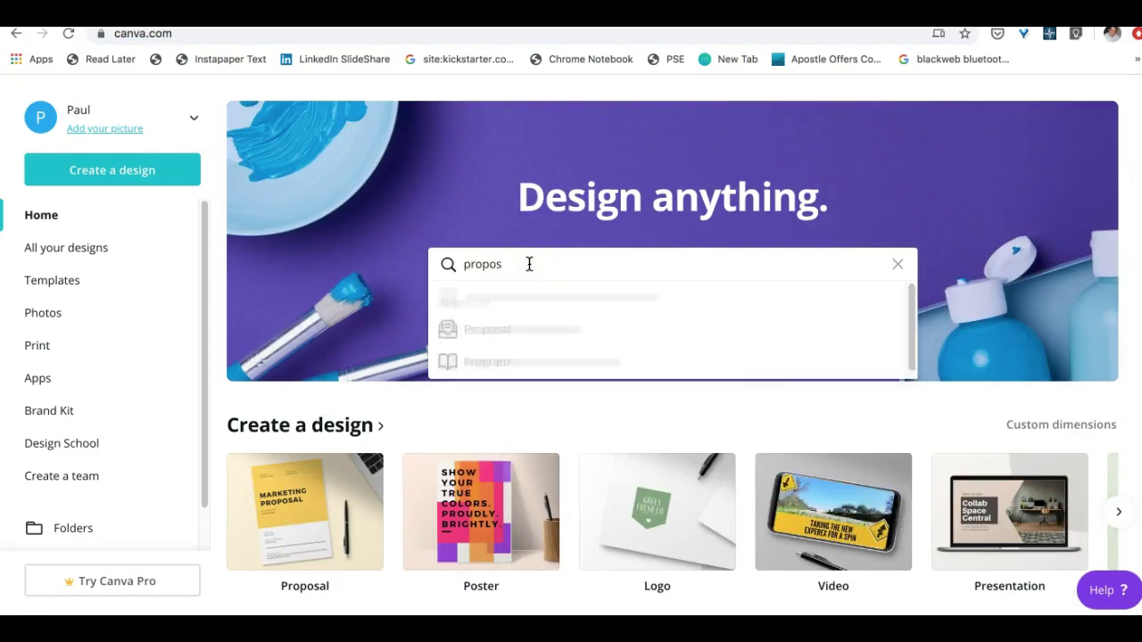
pyautogui.click(486, 330)
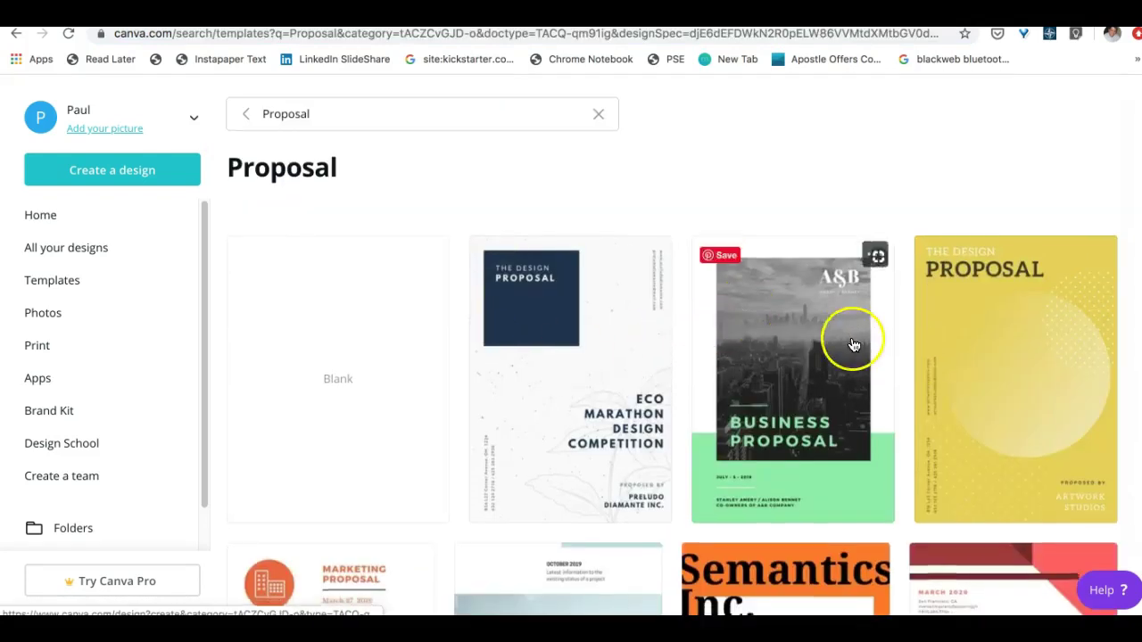
pyautogui.scroll(-6, 853, 341)
pyautogui.scroll(-10, 854, 345)
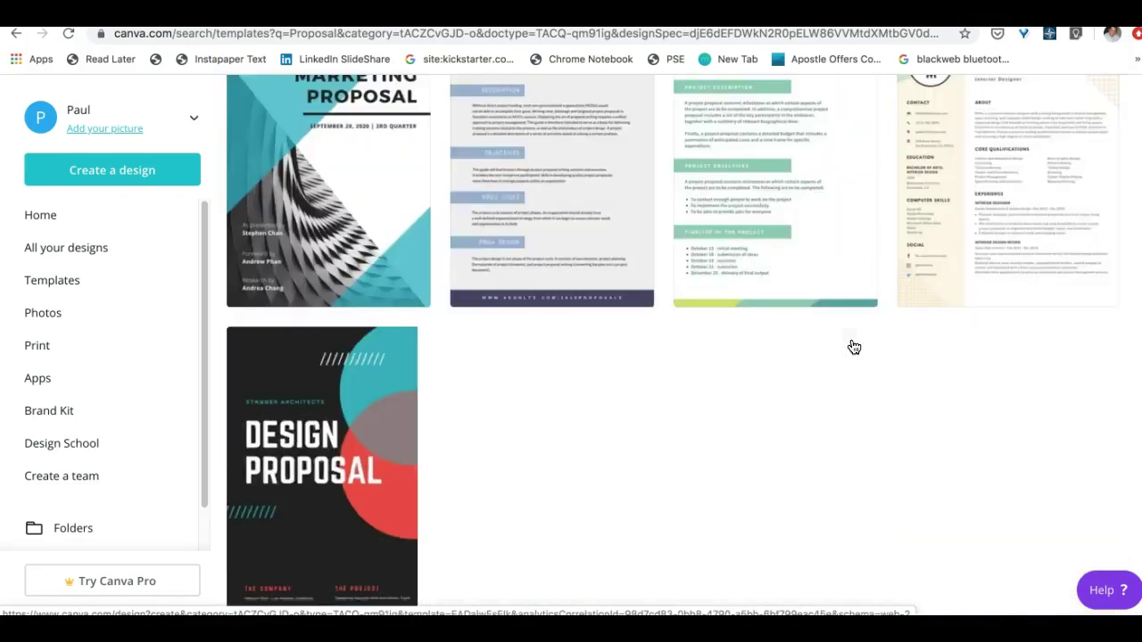
pyautogui.scroll(15, 854, 345)
pyautogui.click(785, 361)
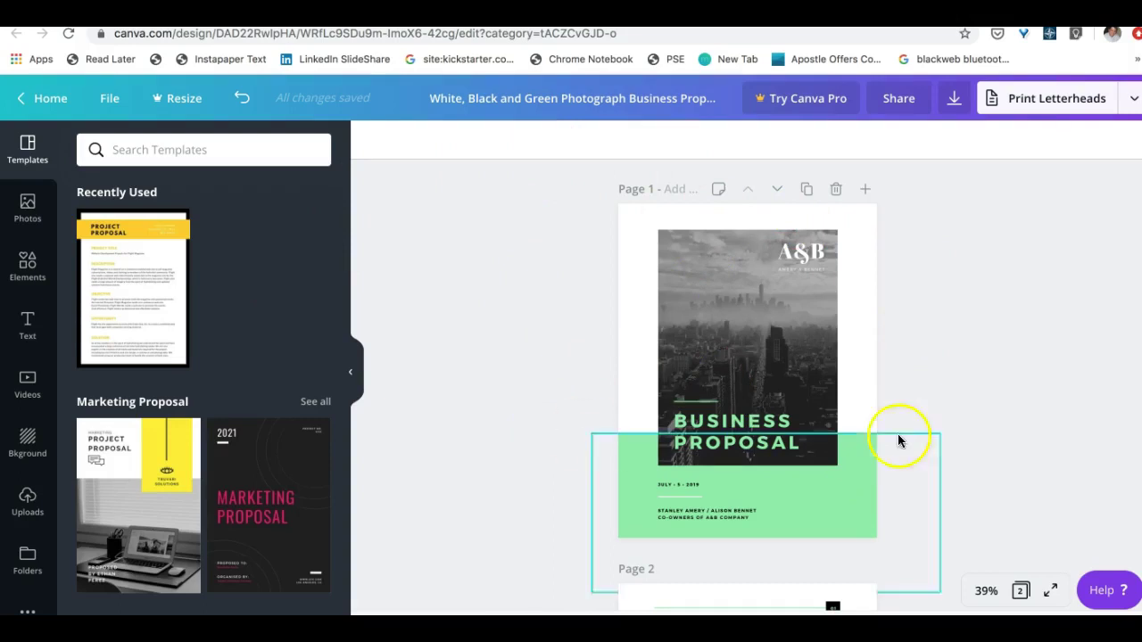
# Replace the BUSINESS PROPOSAL cover heading with EXECUTIVE SUMMARY, keeping its original colour
pyautogui.doubleClick(749, 421)
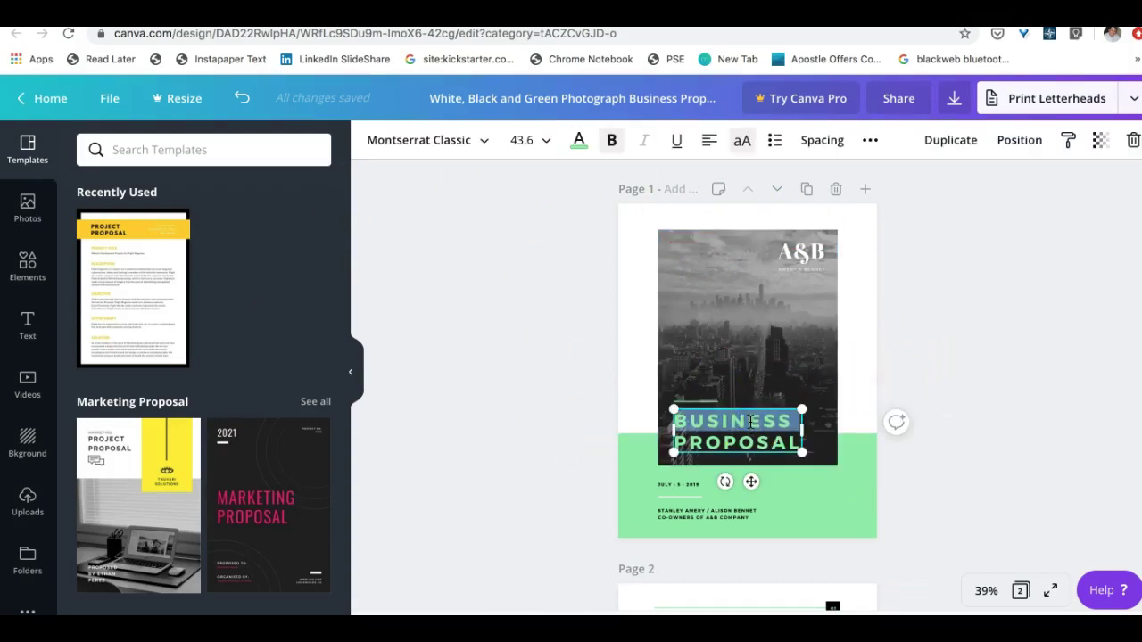
pyautogui.write('EXECUTIVE SUMMARY')
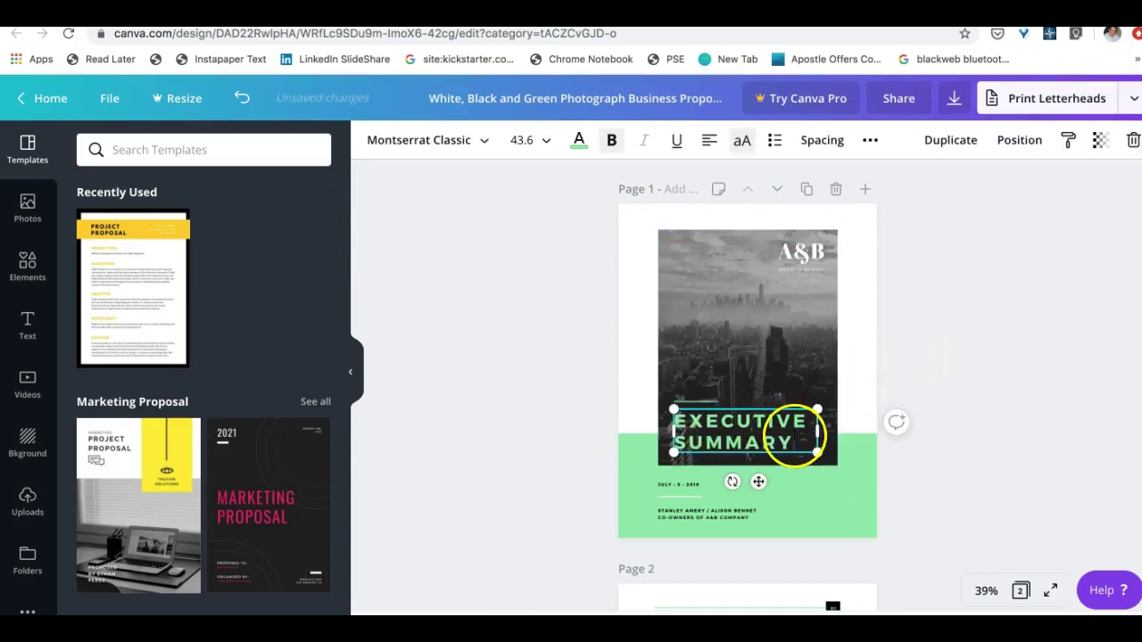
pyautogui.doubleClick(792, 441)
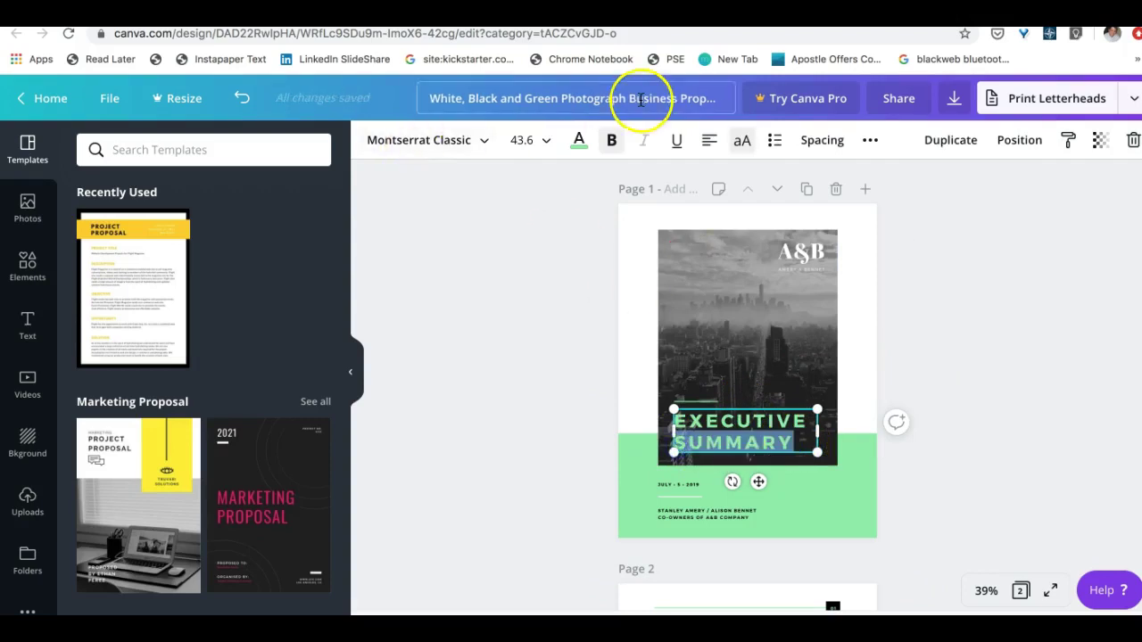
pyautogui.click(579, 141)
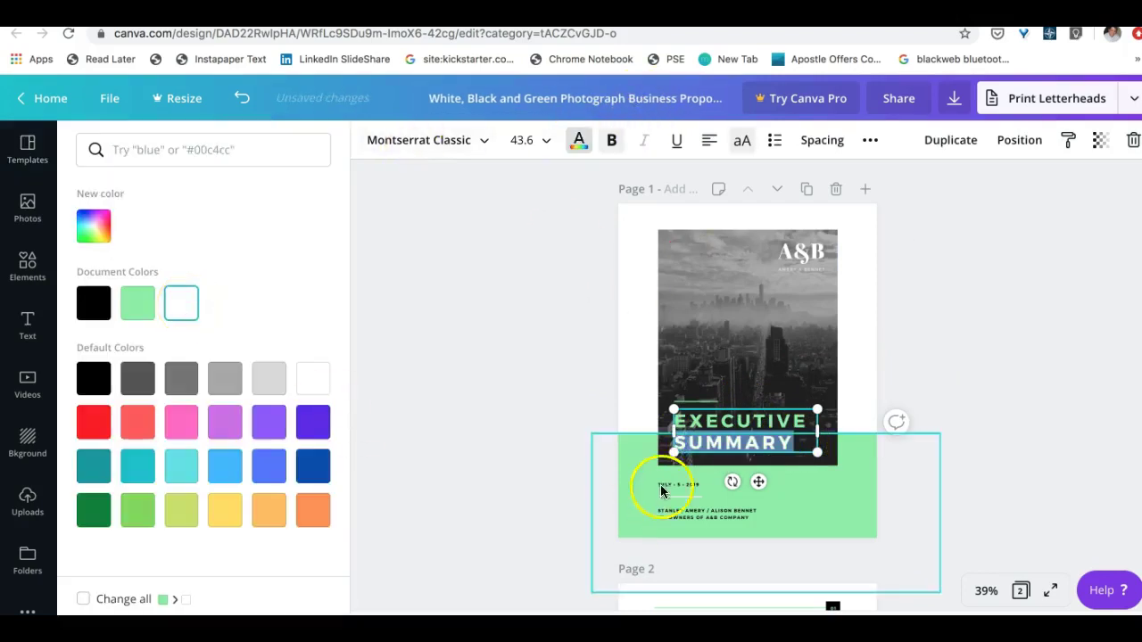
pyautogui.click(517, 346)
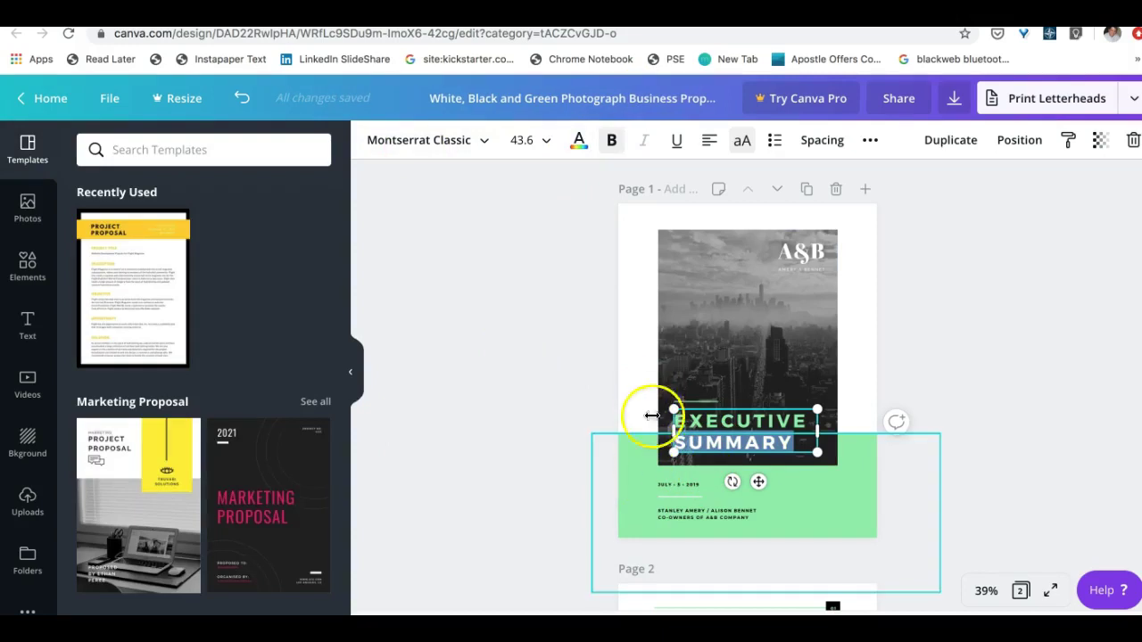
# Change the logo text to BACKYARD and put the author's name in the line below
pyautogui.click(538, 357)
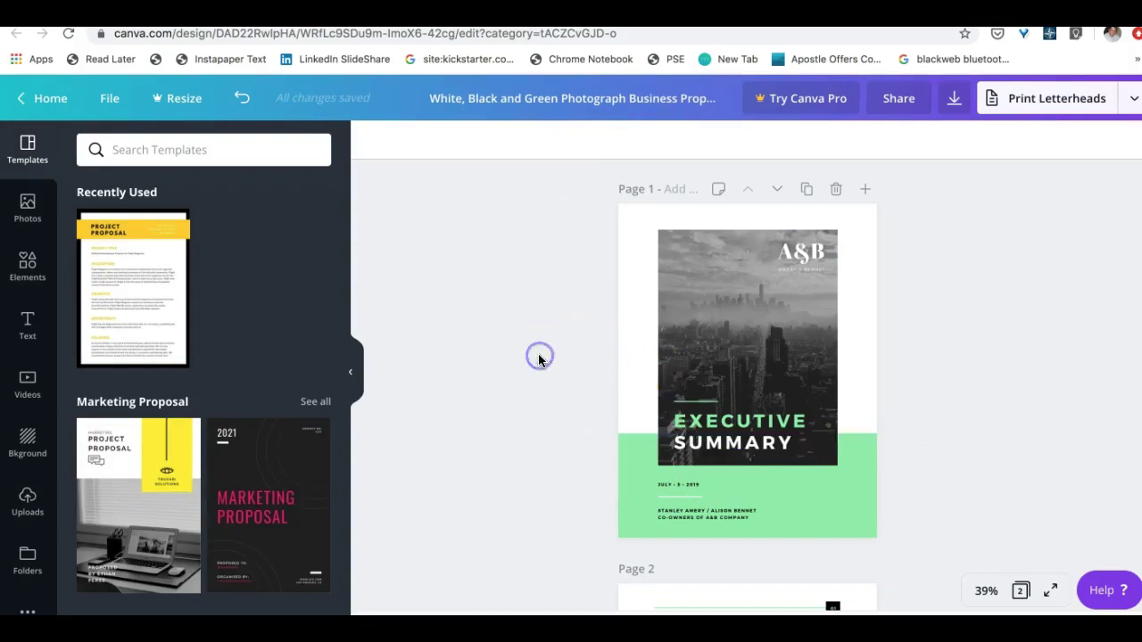
pyautogui.click(804, 254)
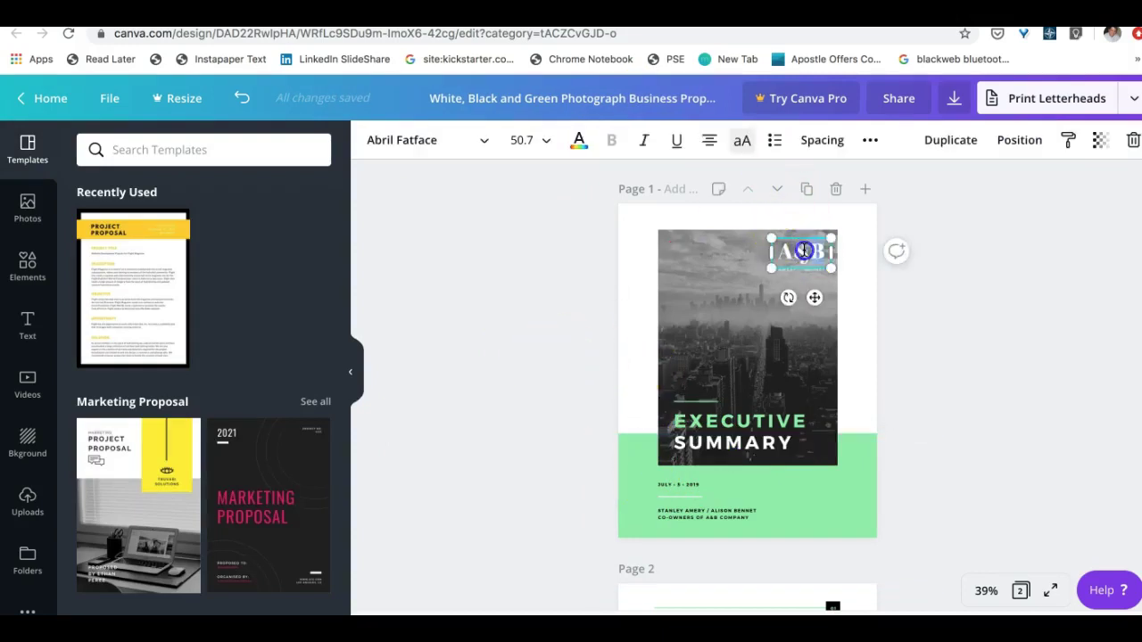
pyautogui.hotkey('ctrl', 'z')
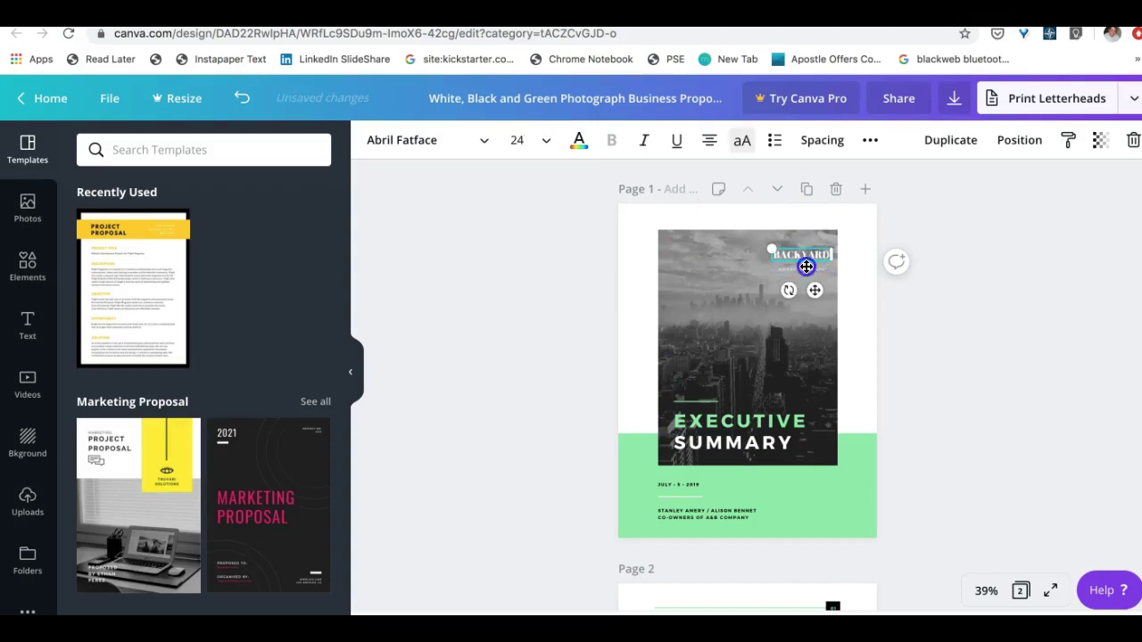
pyautogui.click(805, 267)
pyautogui.click(806, 276)
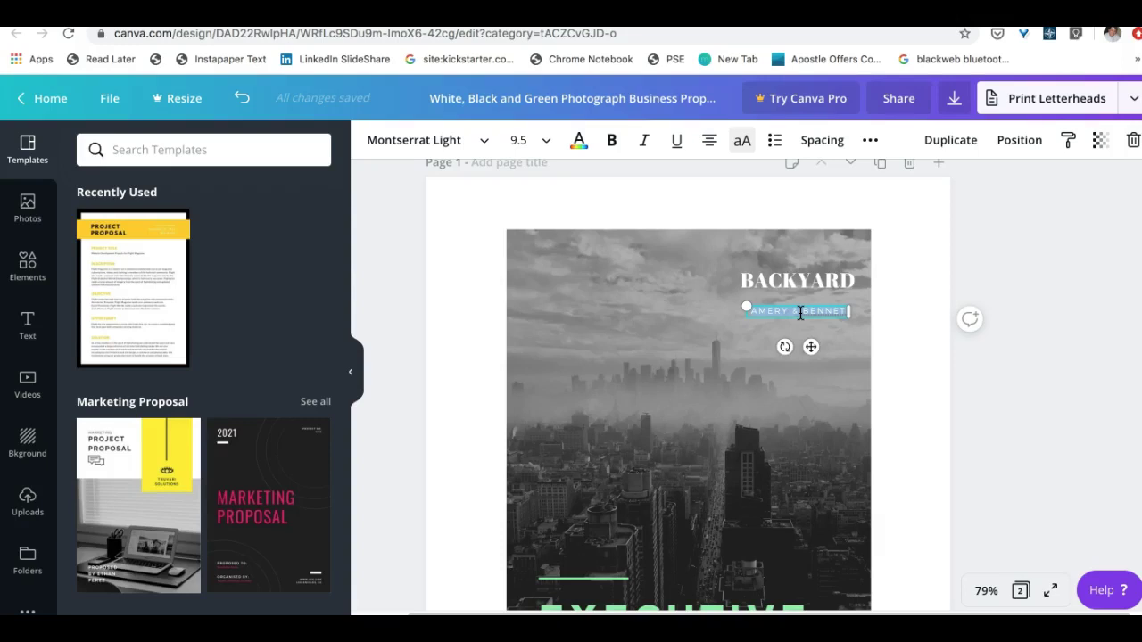
pyautogui.press('BackSpace')
pyautogui.write('Brian')
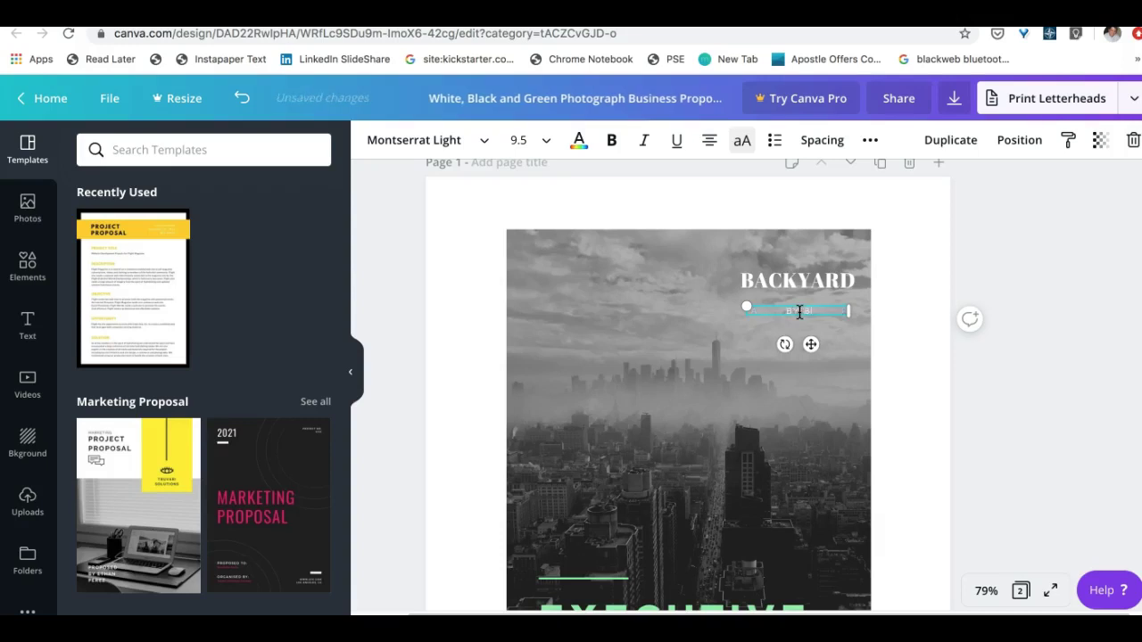
# Delete the owner names line and the CO-OWNERS OF A&B COMPANY line
pyautogui.scroll(-5, 732, 312)
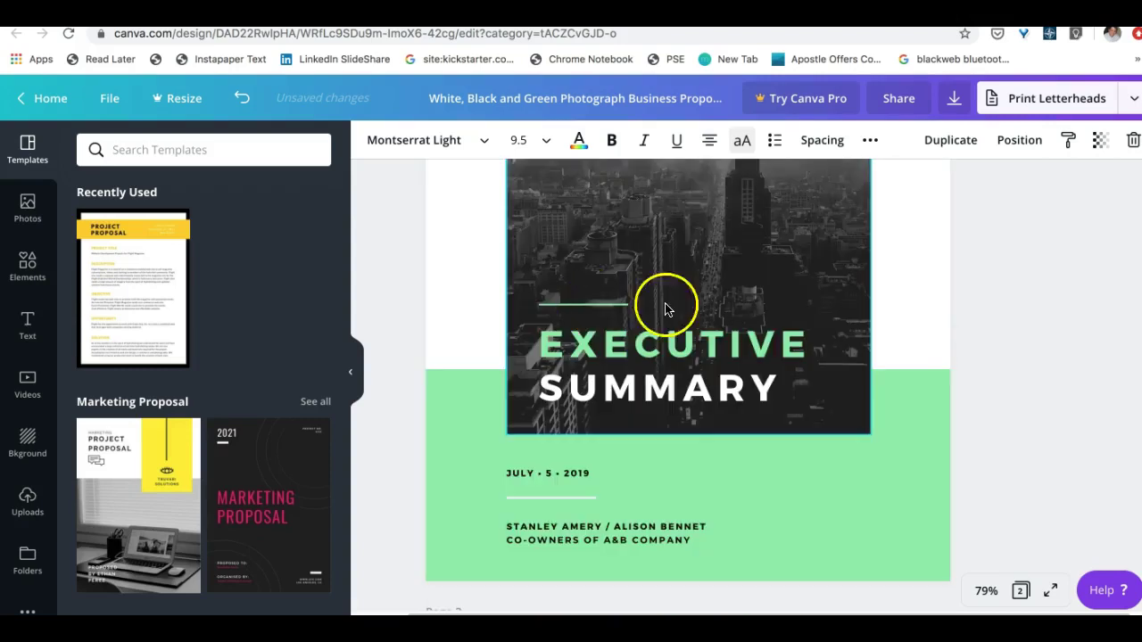
pyautogui.click(589, 523)
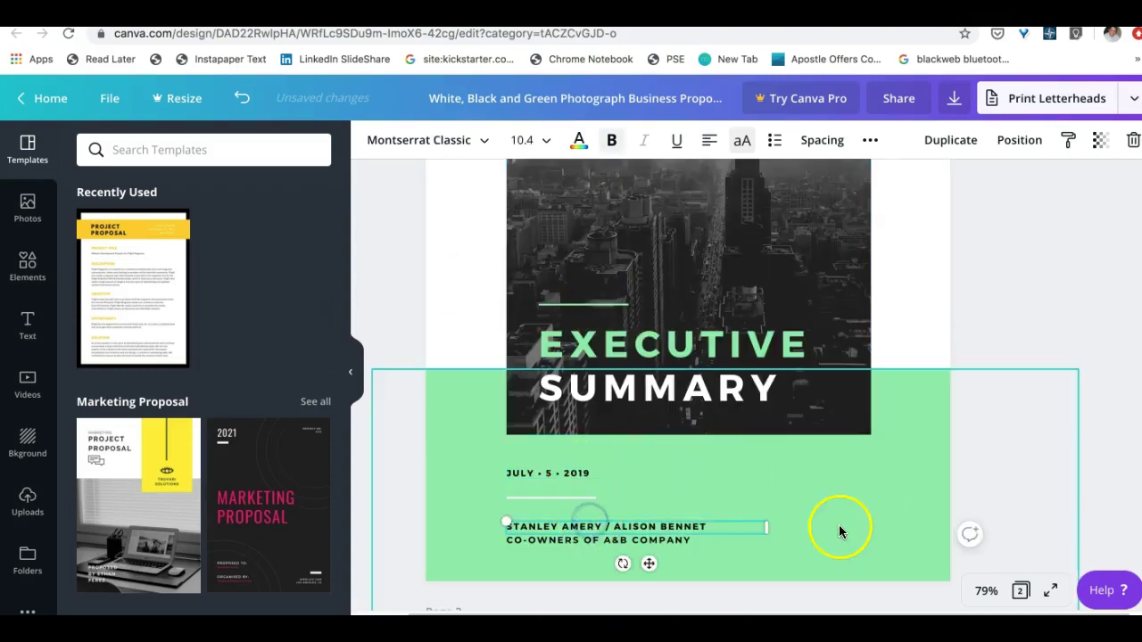
pyautogui.press('Delete')
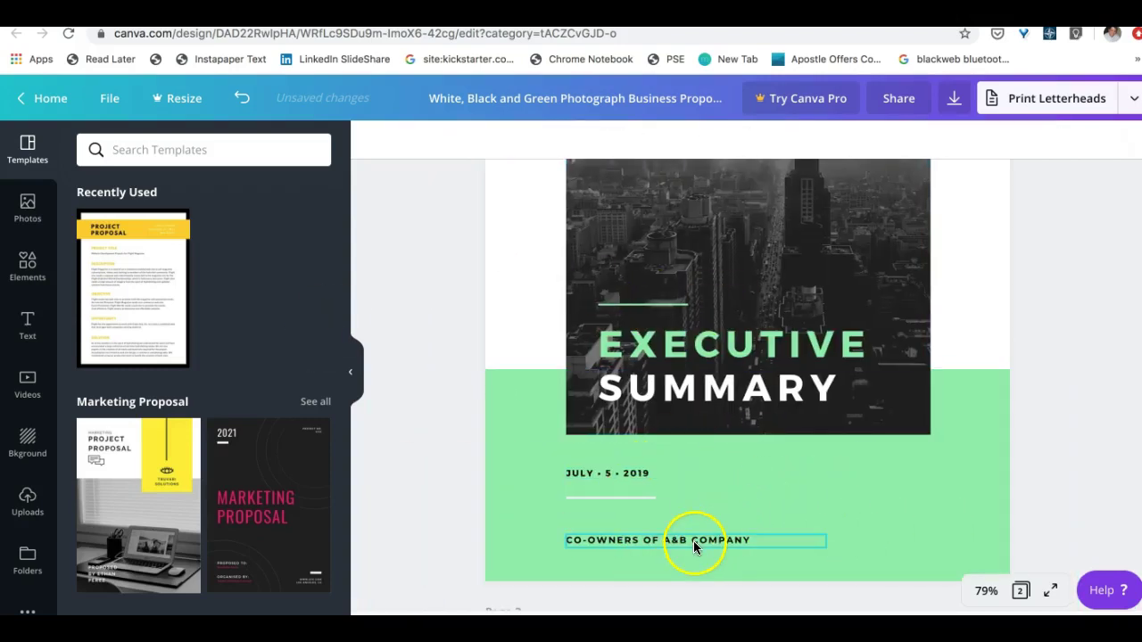
pyautogui.click(696, 544)
pyautogui.press('Delete')
# Change the cover date's year from 2019 to 2020
pyautogui.click(588, 473)
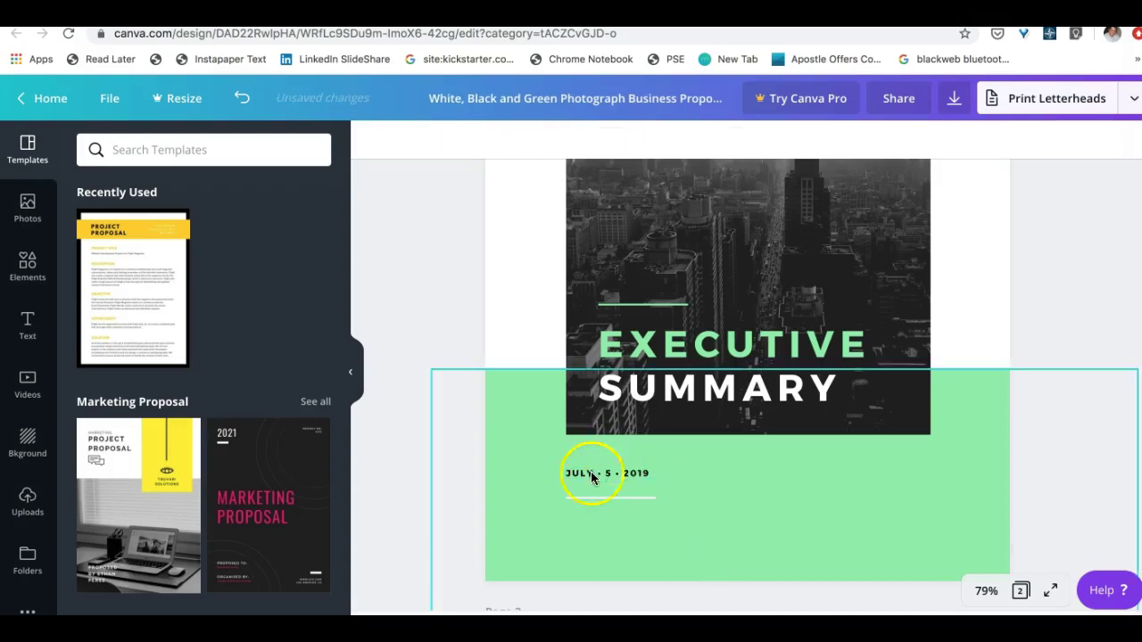
pyautogui.click(606, 477)
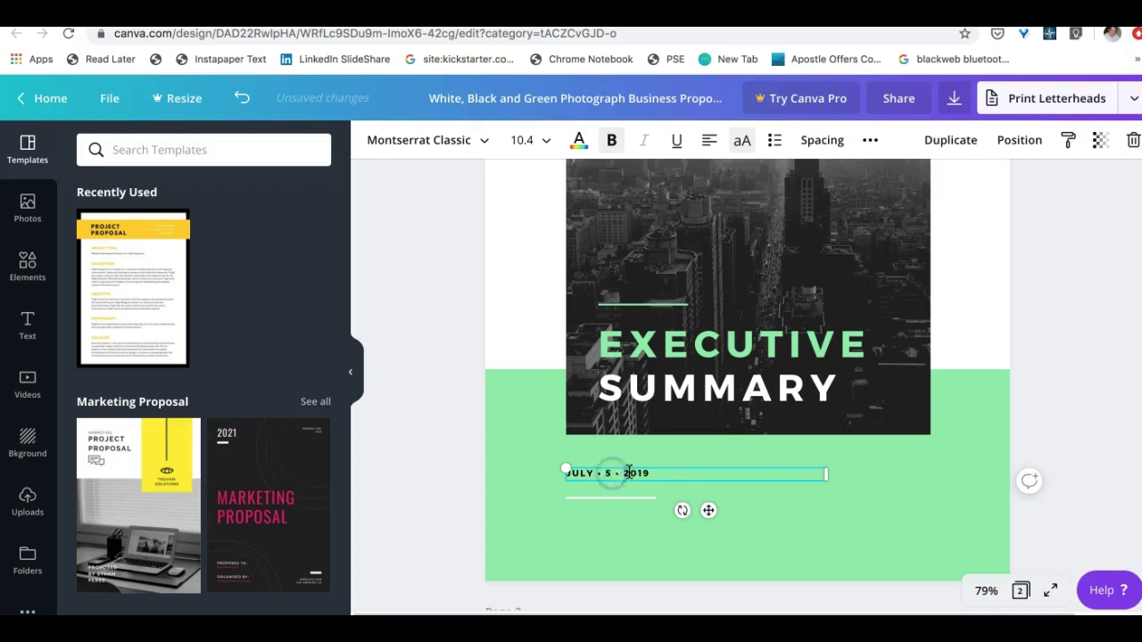
pyautogui.click(637, 473)
pyautogui.click(644, 473)
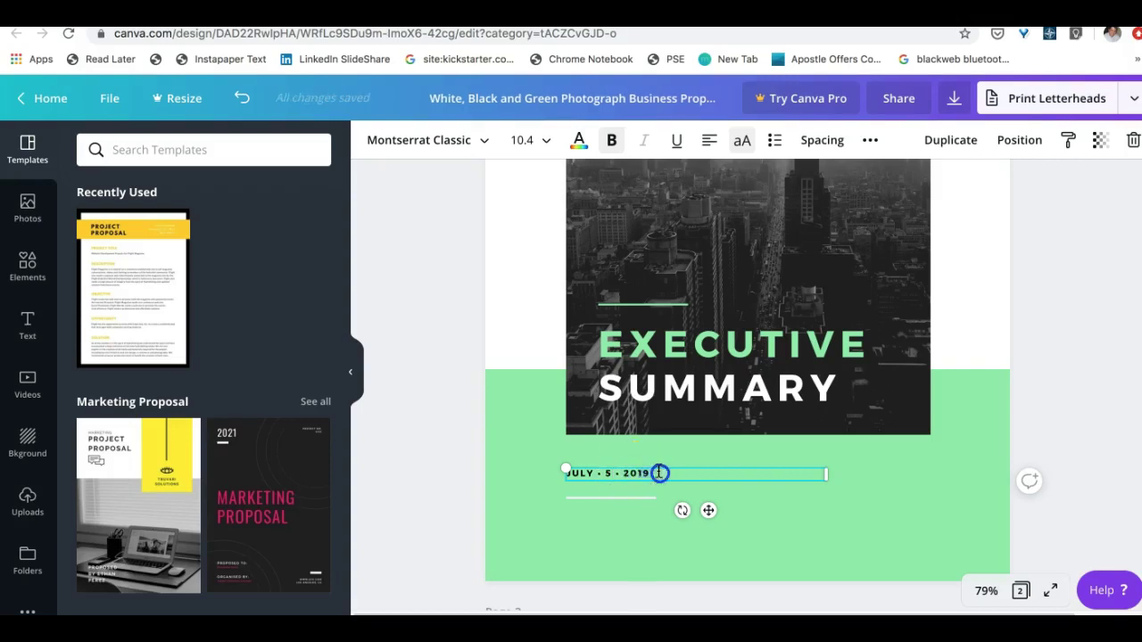
pyautogui.press('BackSpace')
pyautogui.press('BackSpace')
pyautogui.write('20')
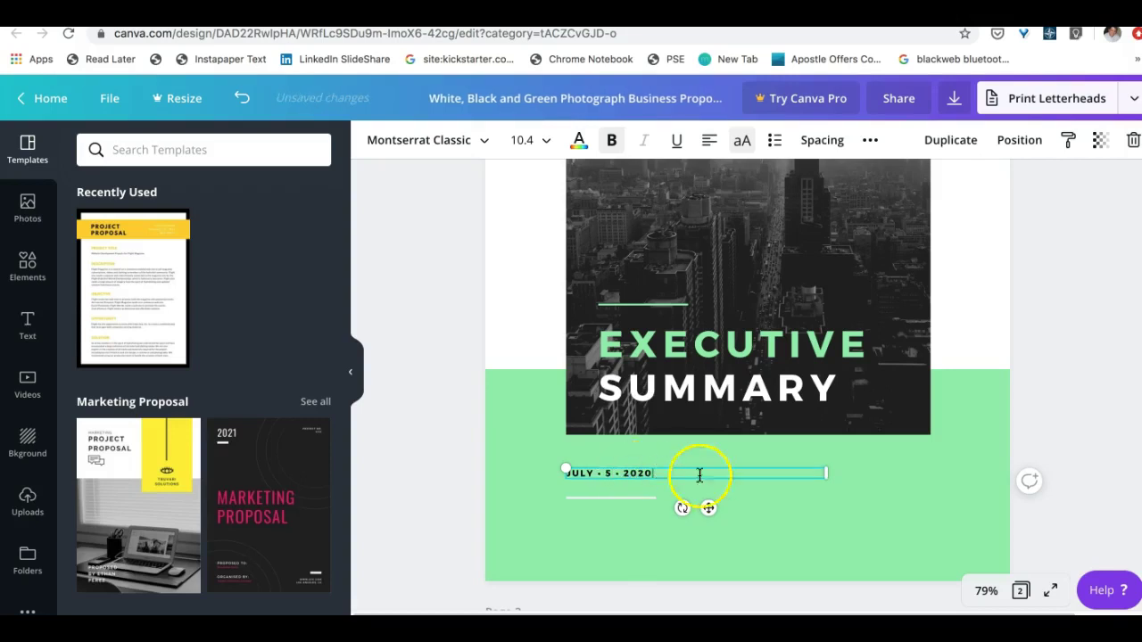
# Remove the city photo from behind the cover
pyautogui.scroll(3, 774, 276)
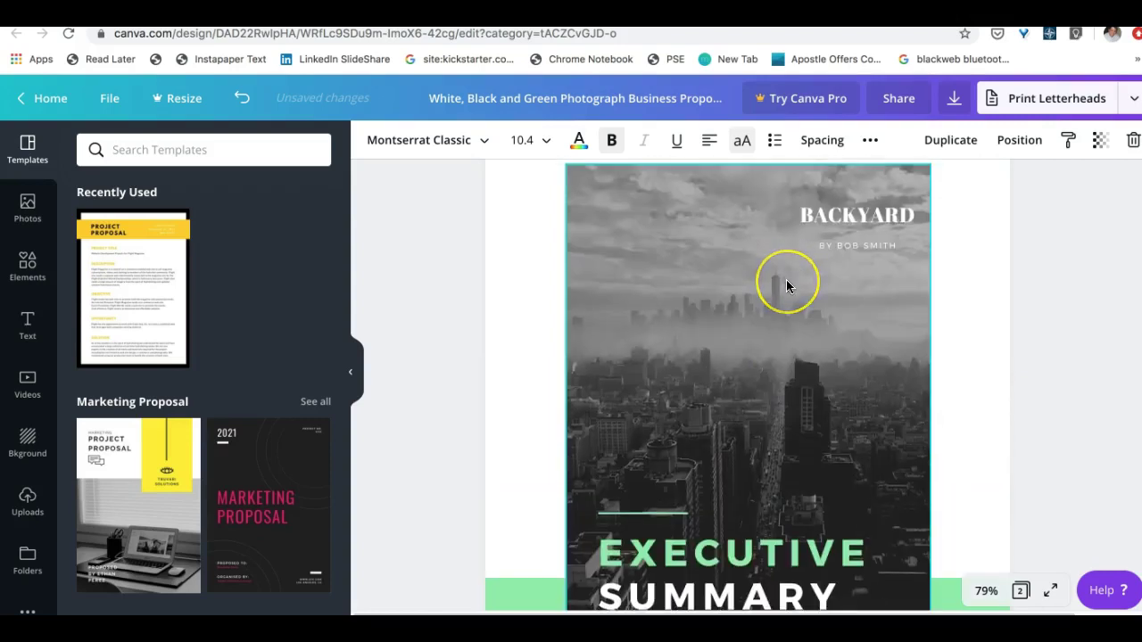
pyautogui.scroll(-1, 787, 285)
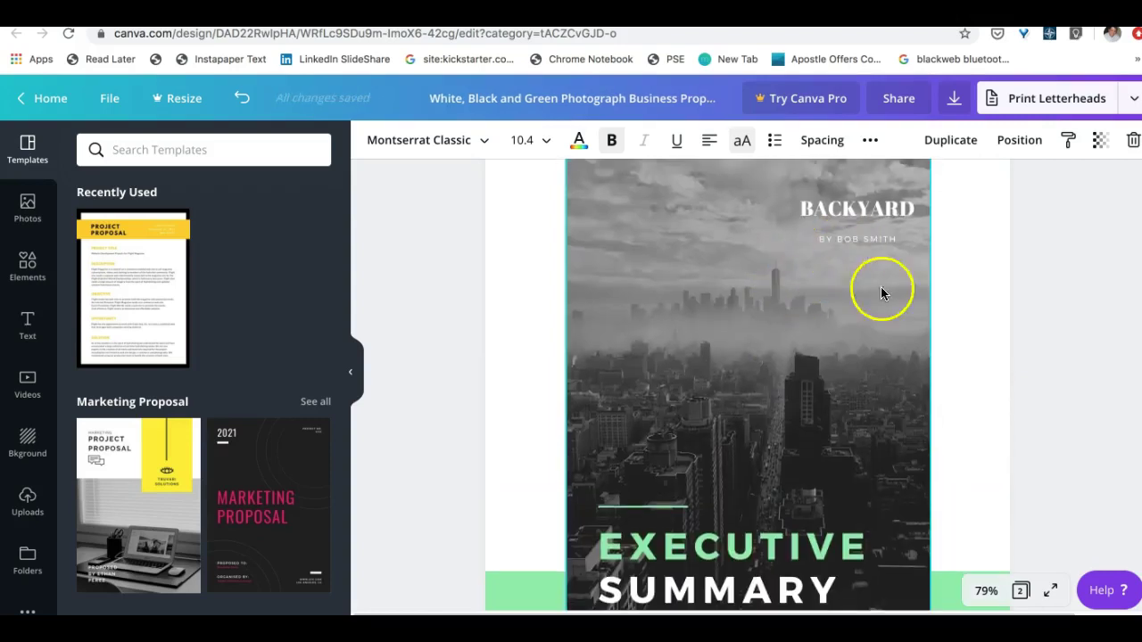
pyautogui.click(741, 303)
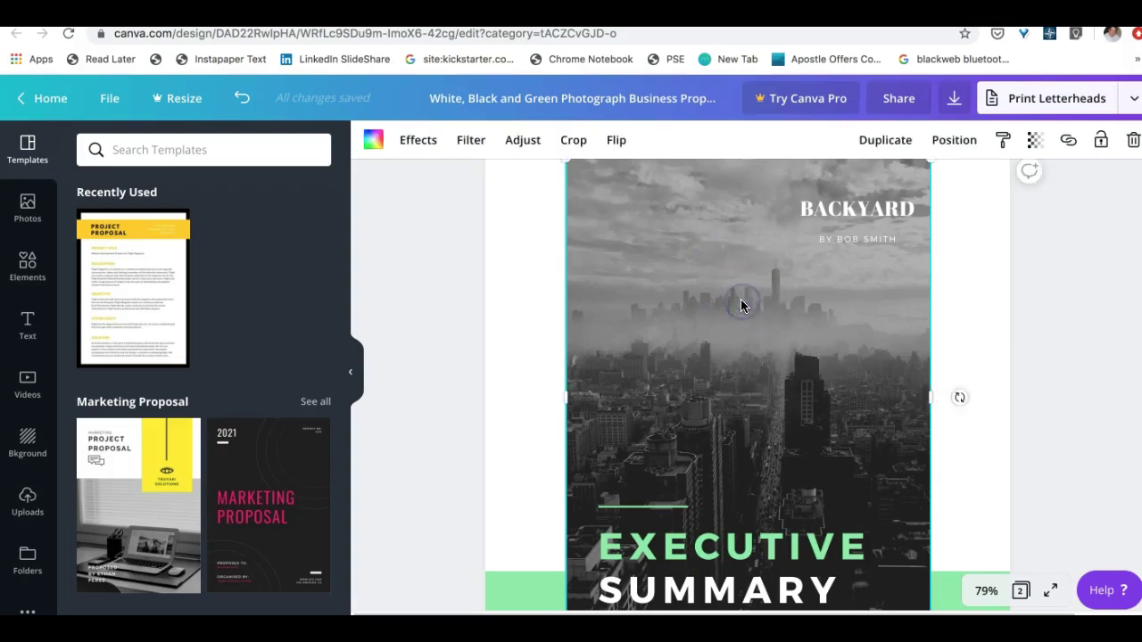
pyautogui.hotkey('ctrl', 'z')
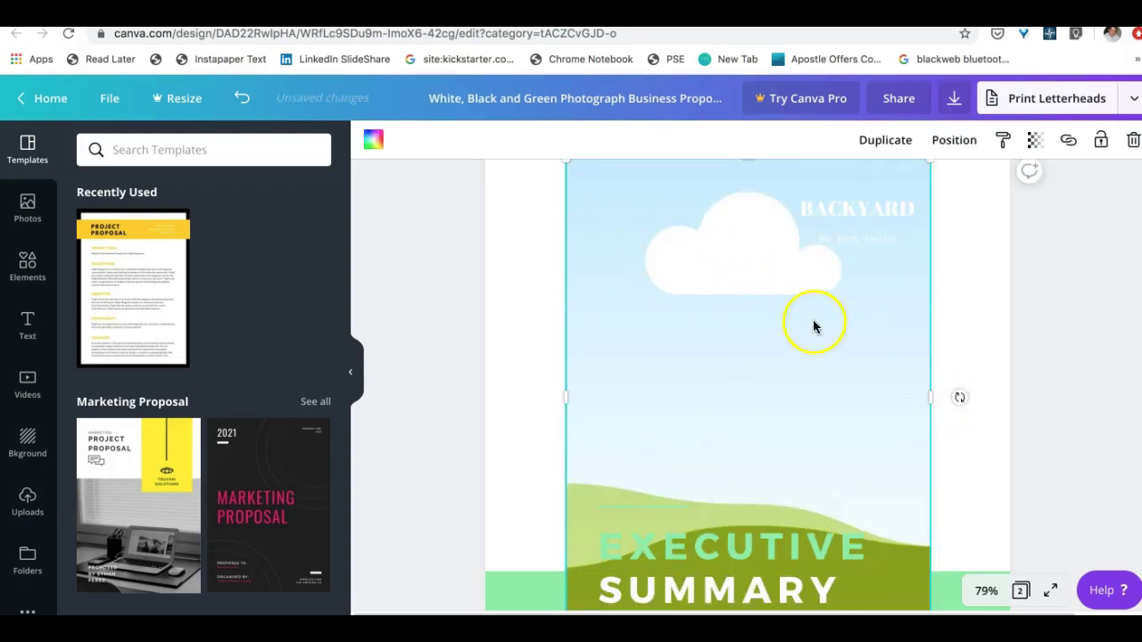
pyautogui.scroll(-1, 713, 311)
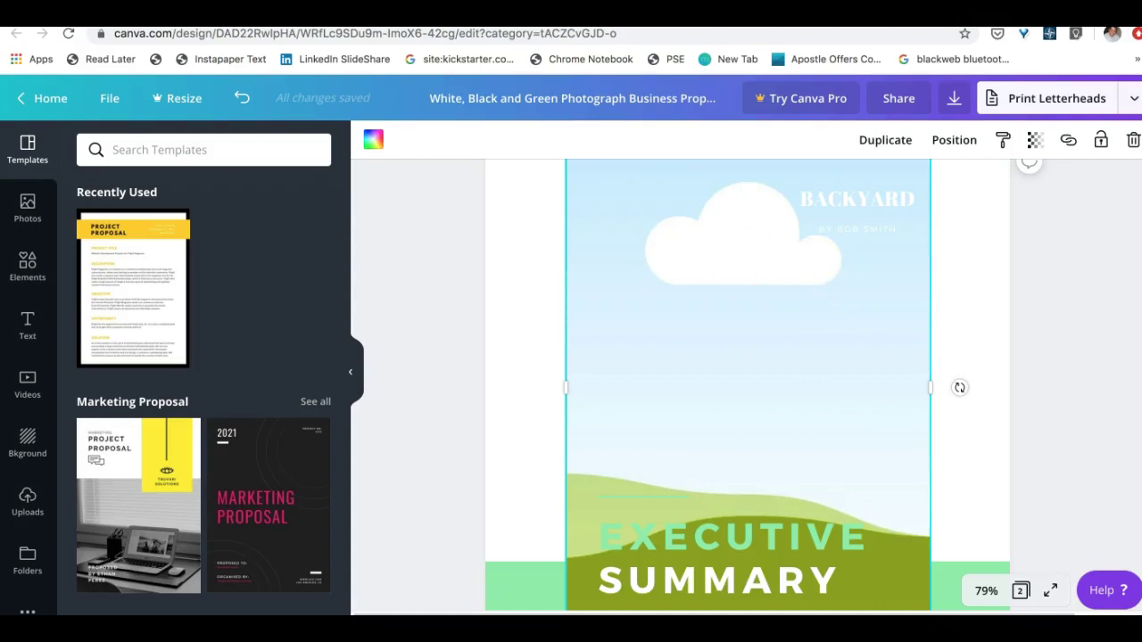
# Search the stock Photos panel for 'backyard' and browse the results
pyautogui.click(28, 206)
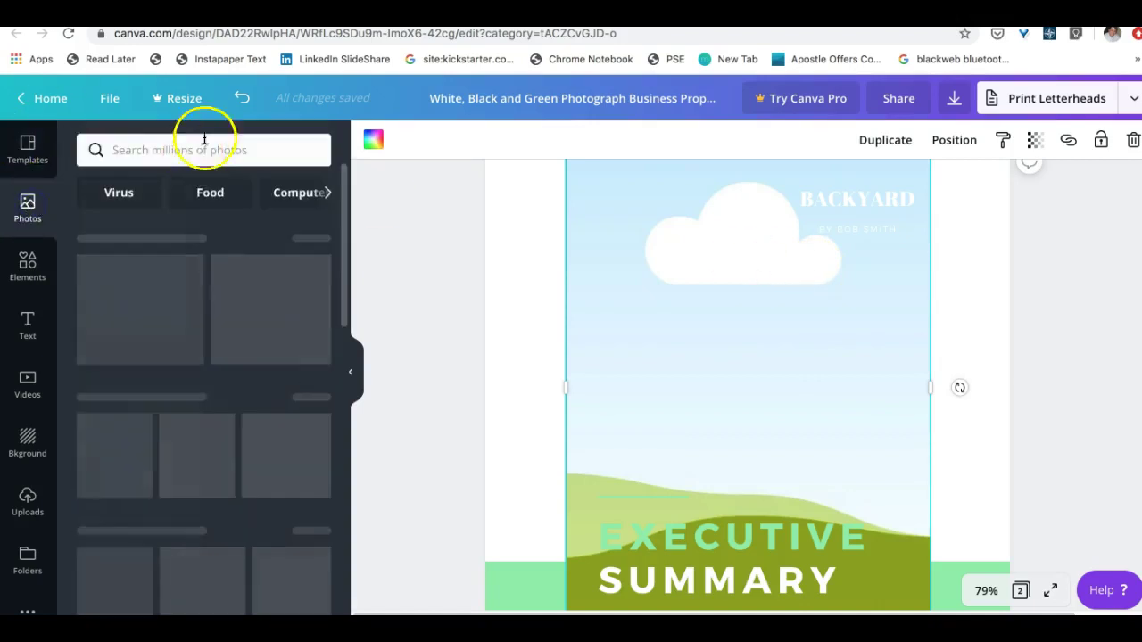
pyautogui.click(180, 148)
pyautogui.write('back')
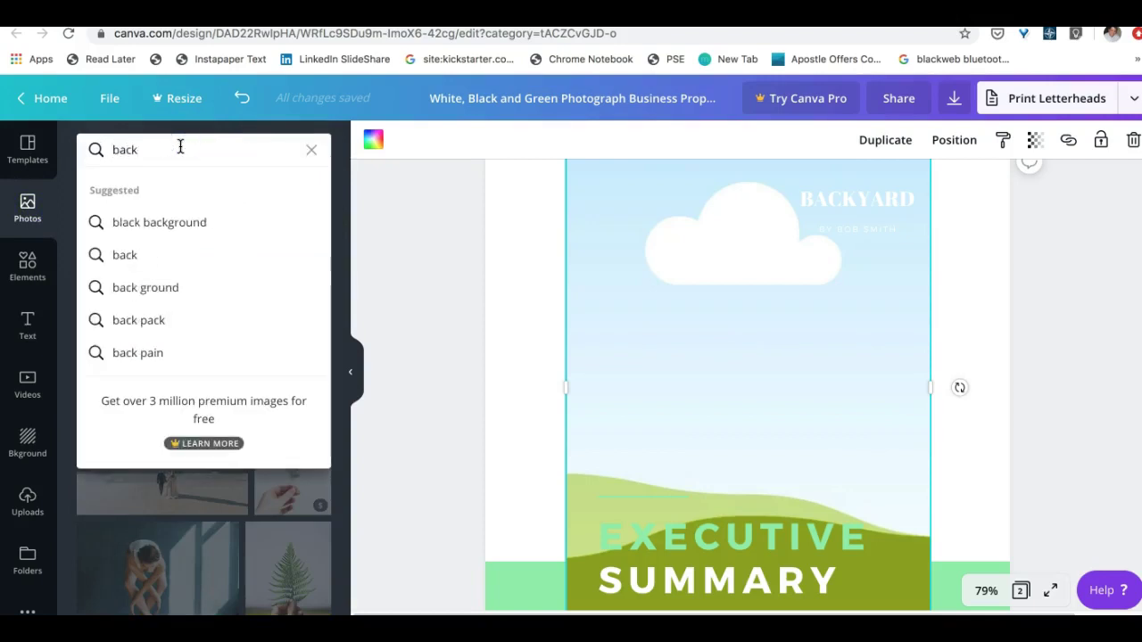
pyautogui.write('yard')
pyautogui.press('Return')
pyautogui.scroll(-5, 214, 384)
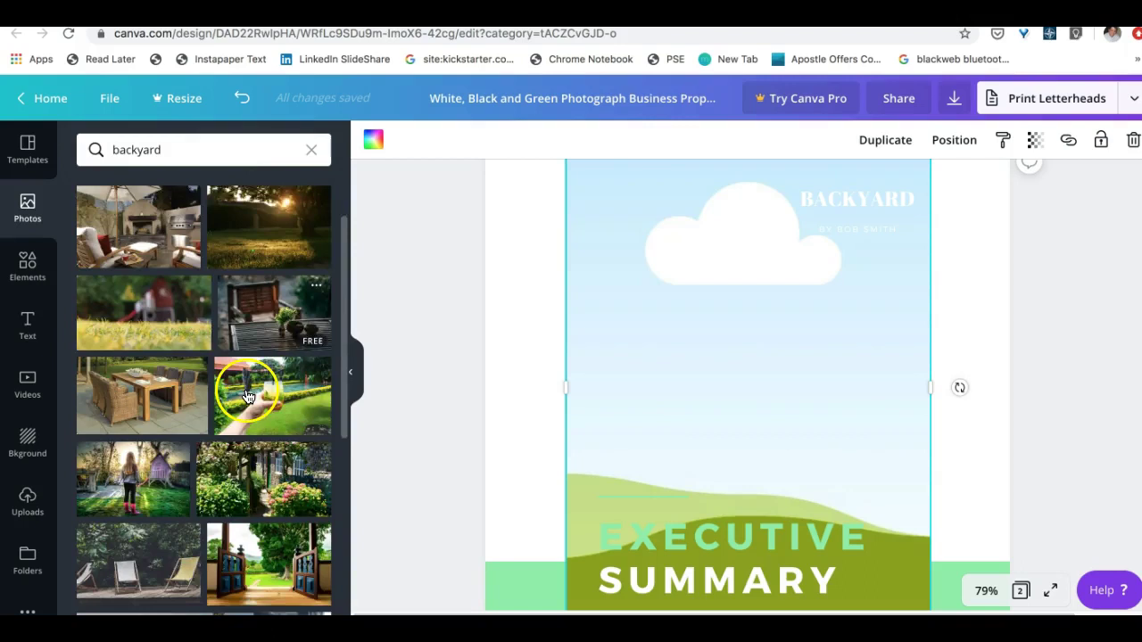
pyautogui.scroll(4, 248, 396)
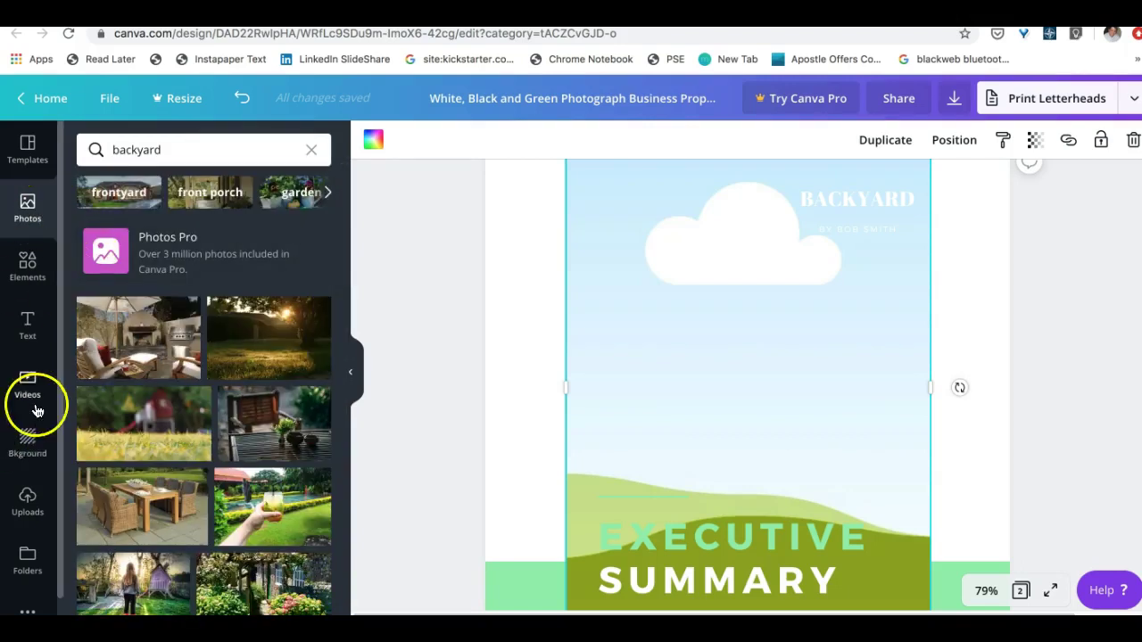
pyautogui.scroll(-1, 38, 612)
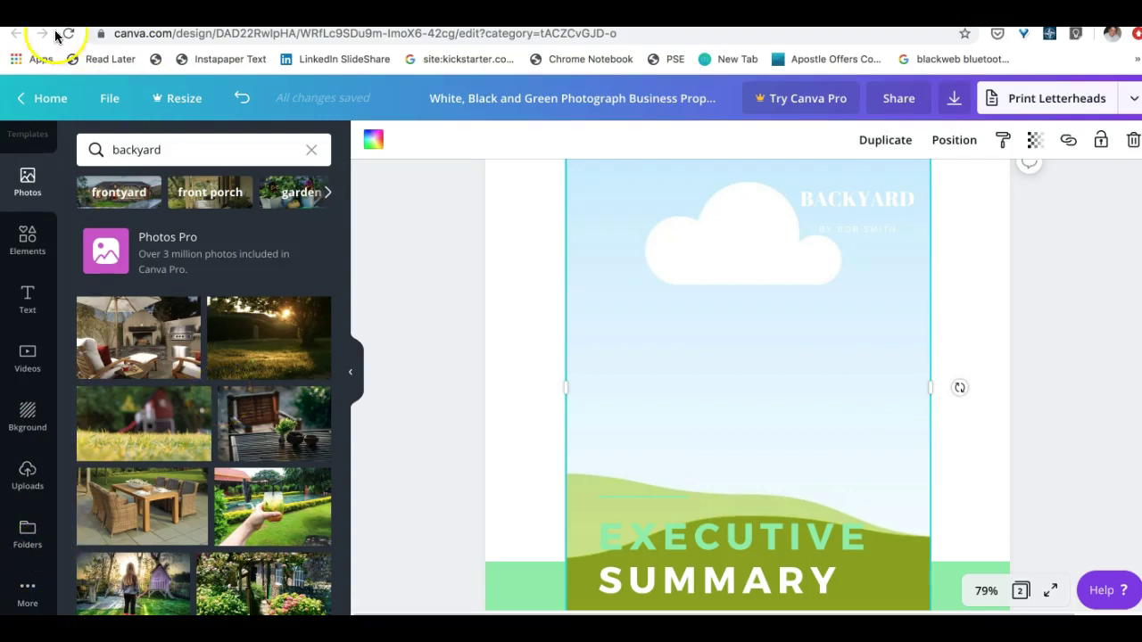
# On Unsplash, search 'backyard' and open the photo of lit-up houses with lawn chairs
pyautogui.click(201, 26)
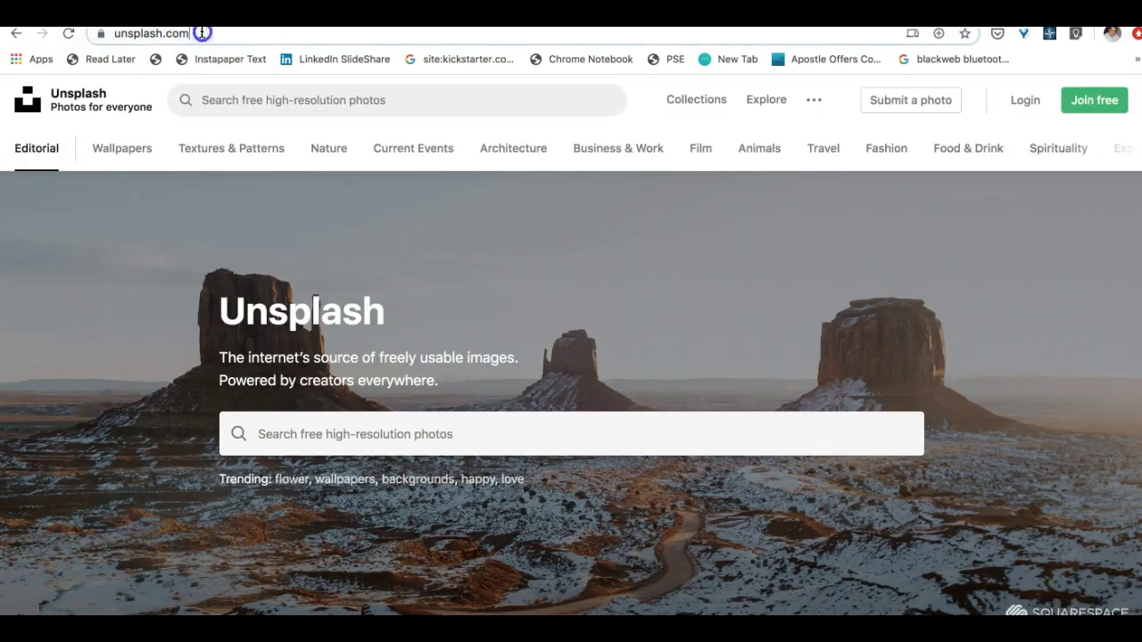
pyautogui.click(105, 33)
pyautogui.click(293, 435)
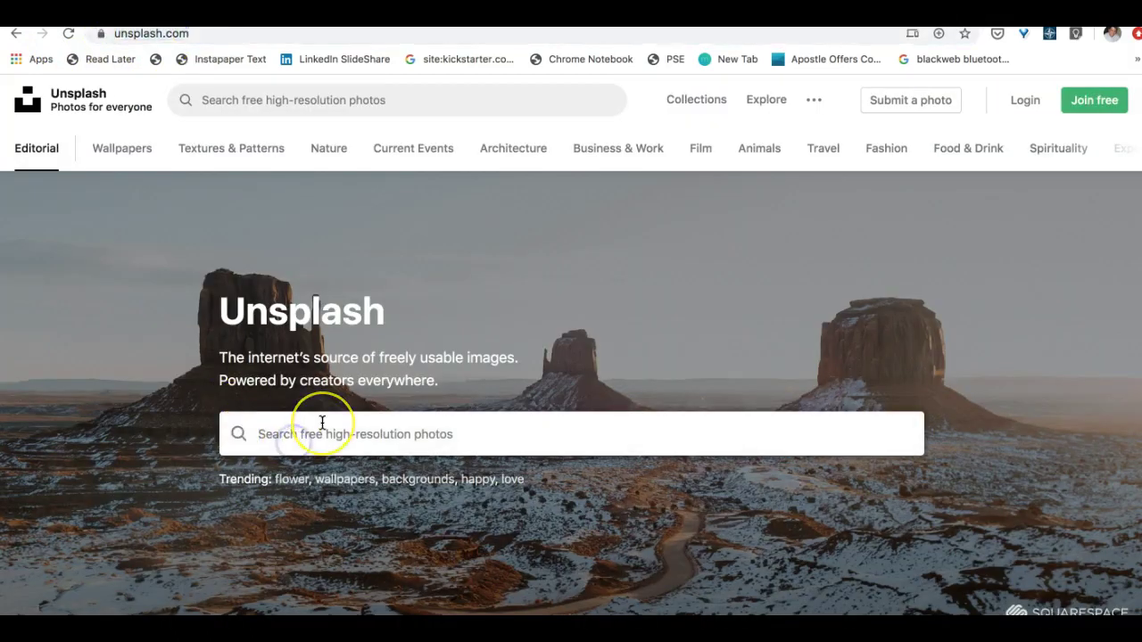
pyautogui.write('backyard')
pyautogui.press('Return')
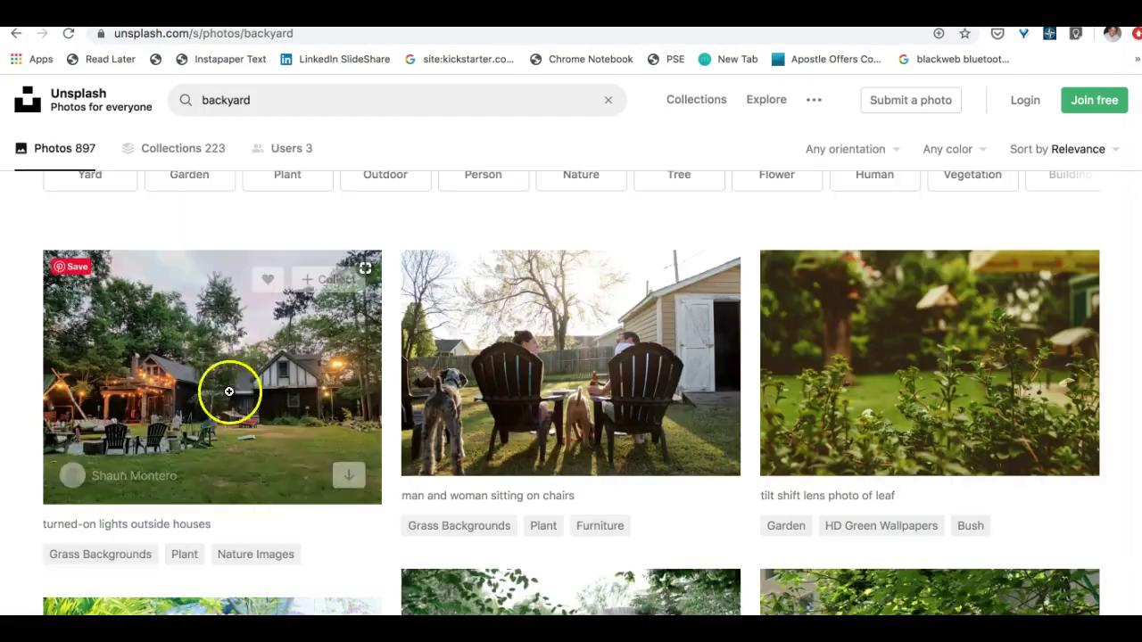
pyautogui.click(233, 356)
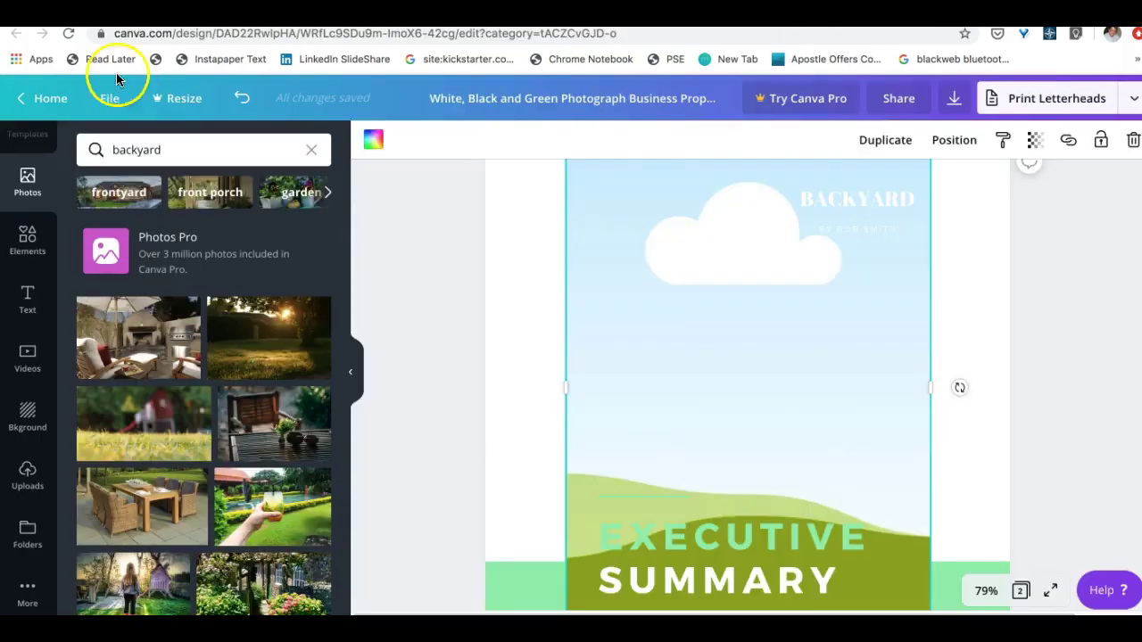
# Set the uploaded backyard photo as the cover background and recolour BACKYARD black
pyautogui.click(27, 477)
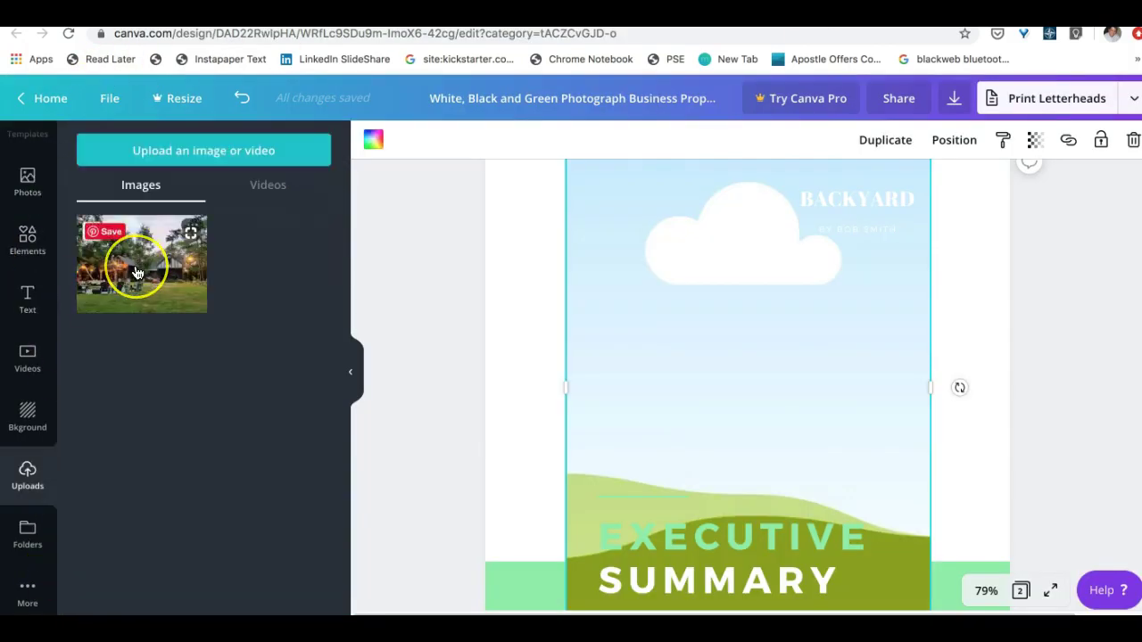
pyautogui.moveTo(137, 273); pyautogui.dragTo(719, 306)
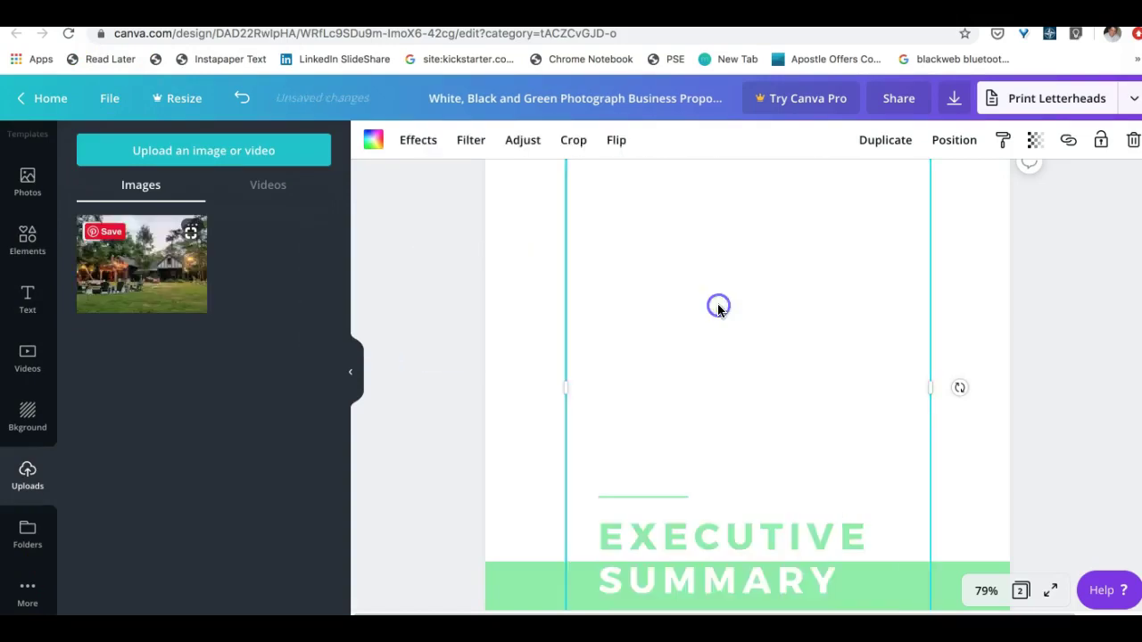
pyautogui.click(834, 261)
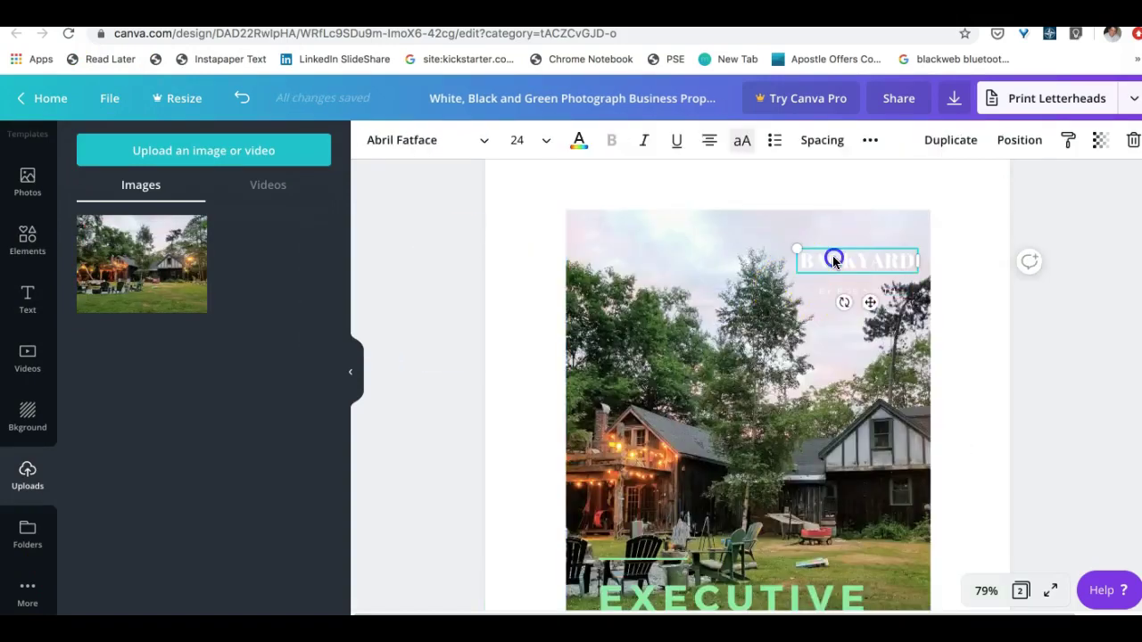
pyautogui.doubleClick(834, 262)
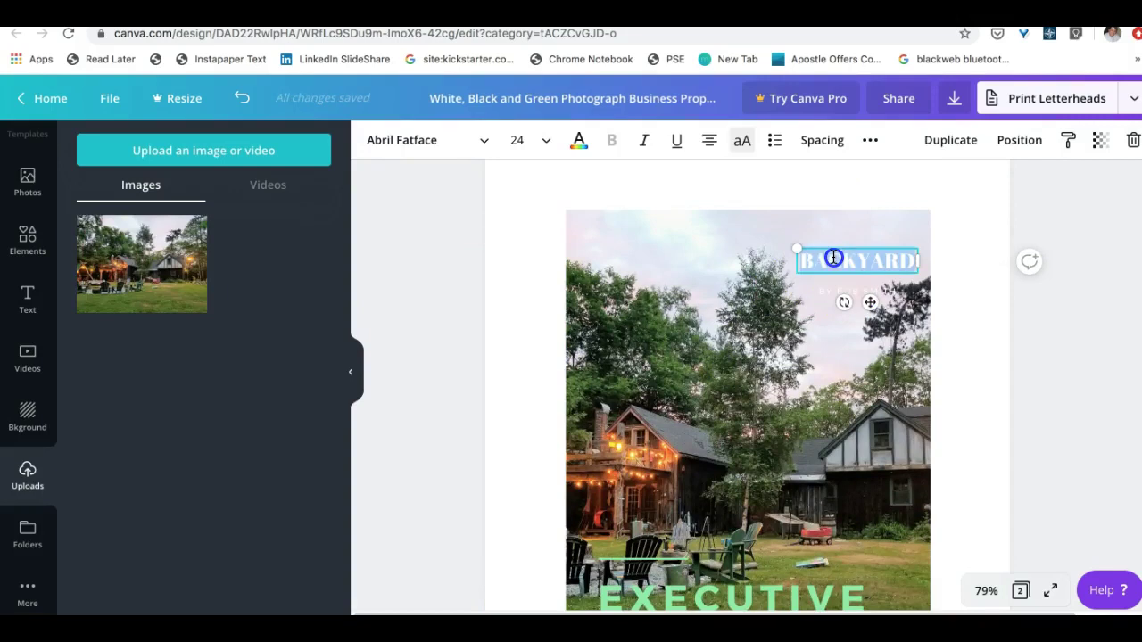
pyautogui.click(578, 140)
pyautogui.click(102, 309)
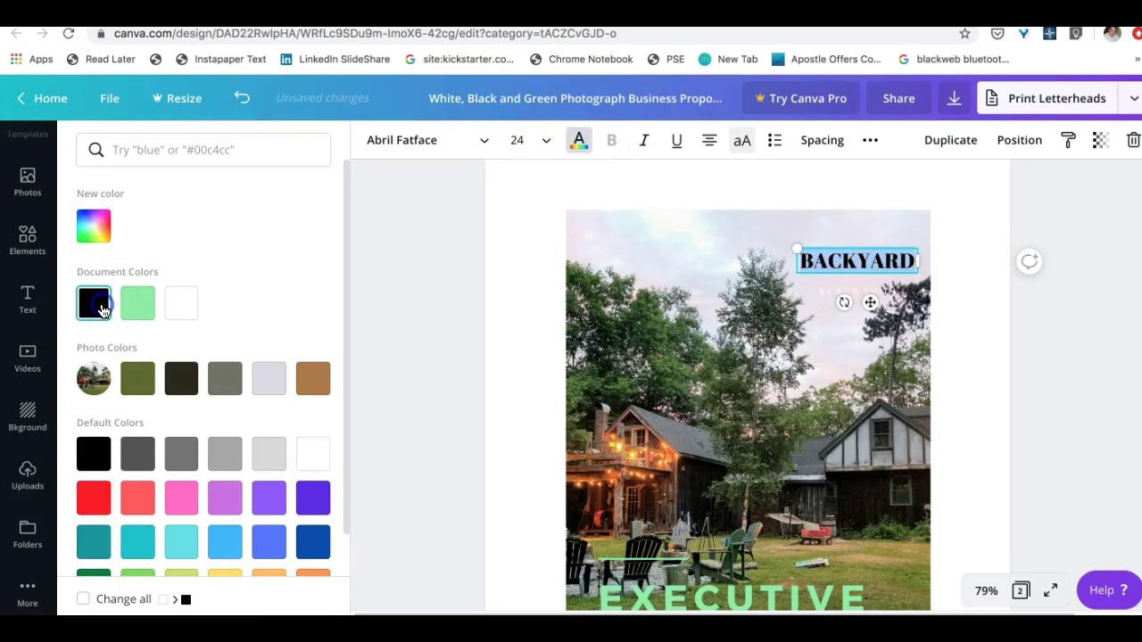
pyautogui.click(858, 290)
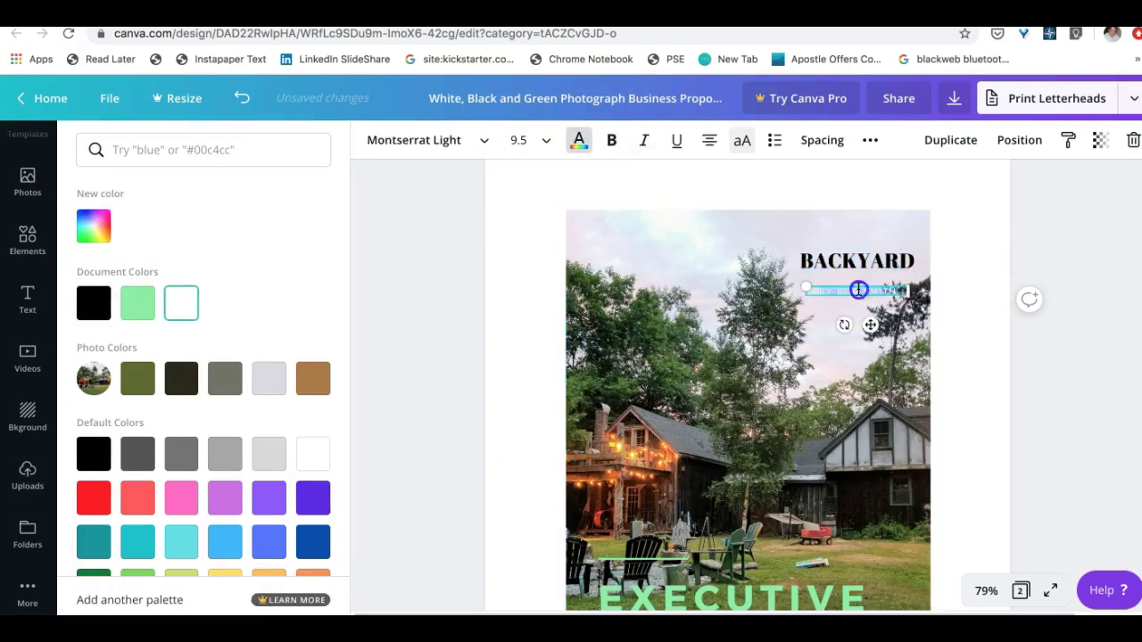
pyautogui.click(517, 263)
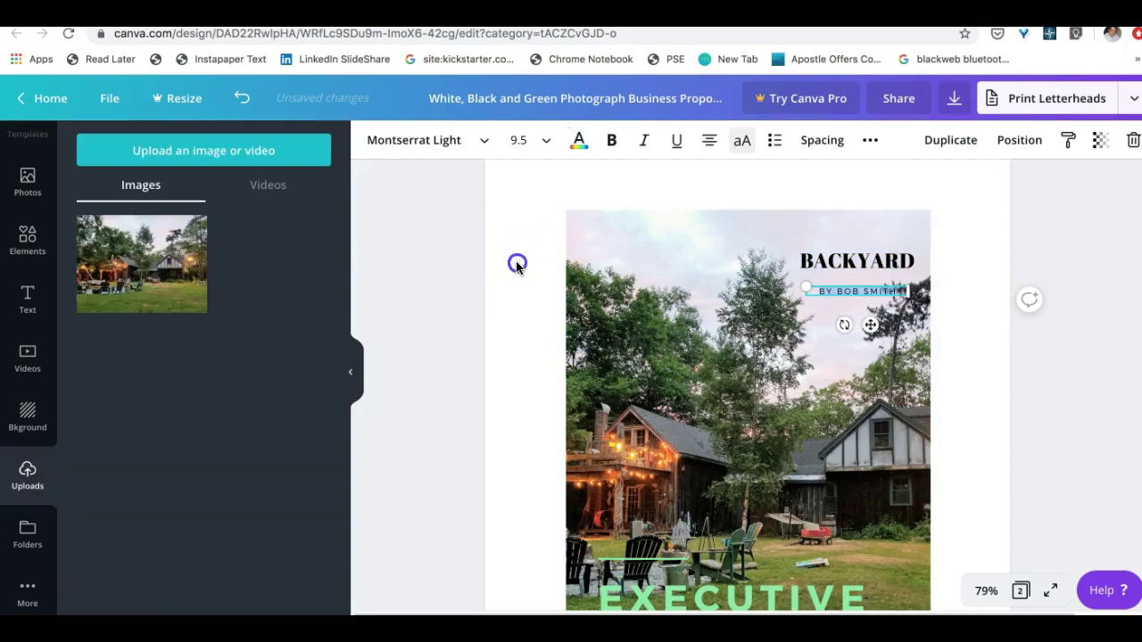
# Review both pages, then delete page 2, About the Company
pyautogui.scroll(-5, 436, 283)
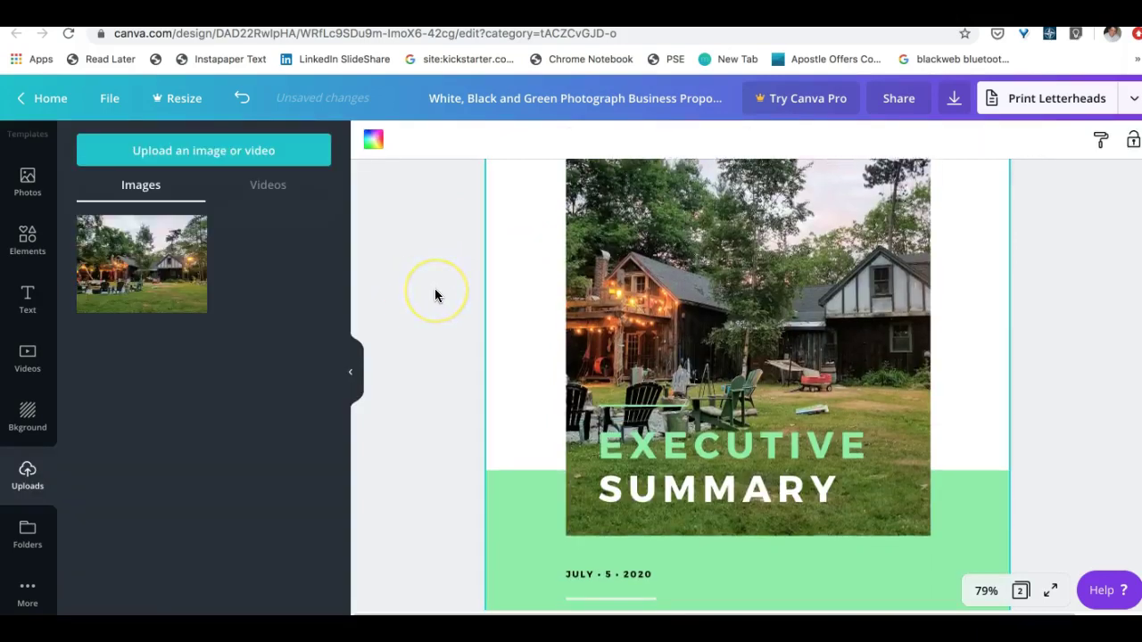
pyautogui.scroll(-10, 434, 288)
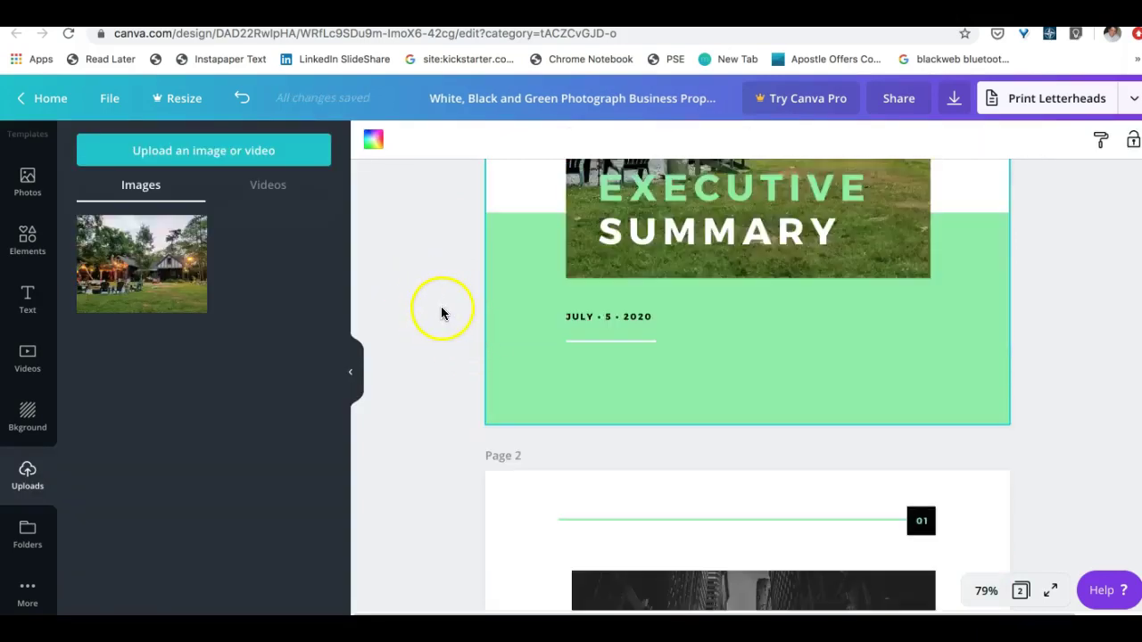
pyautogui.scroll(-5, 470, 313)
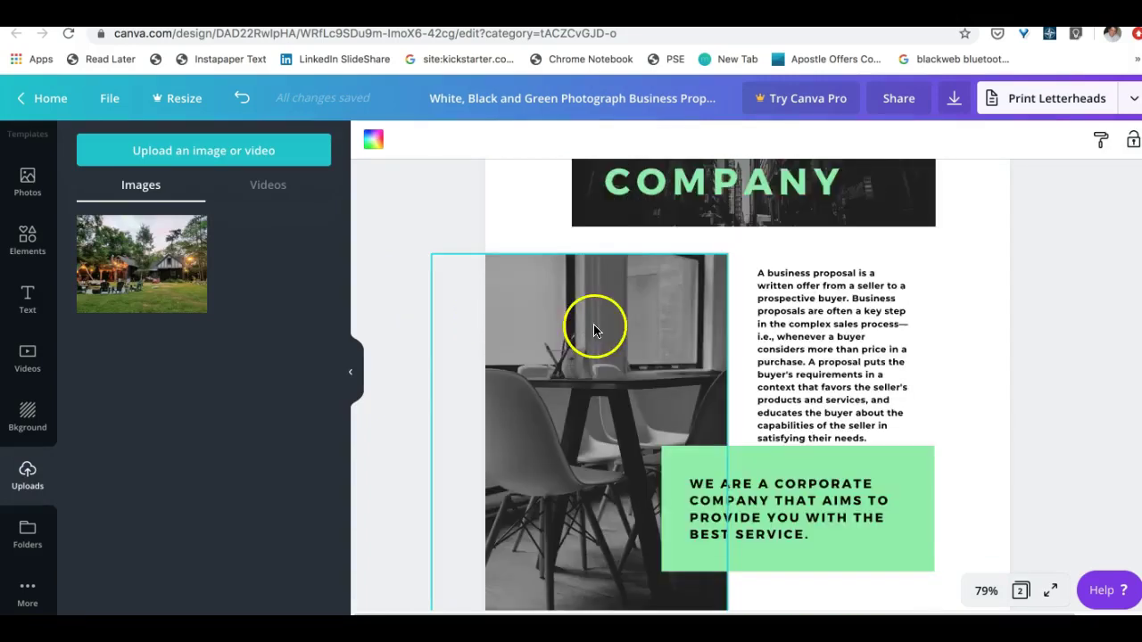
pyautogui.scroll(5, 811, 401)
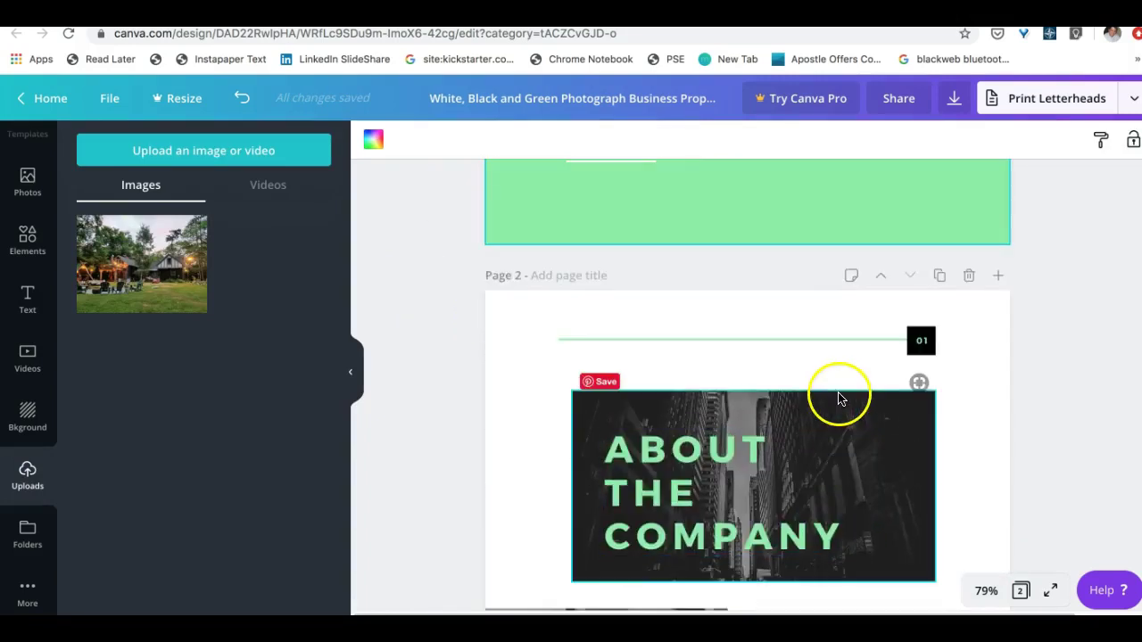
pyautogui.scroll(-5, 837, 399)
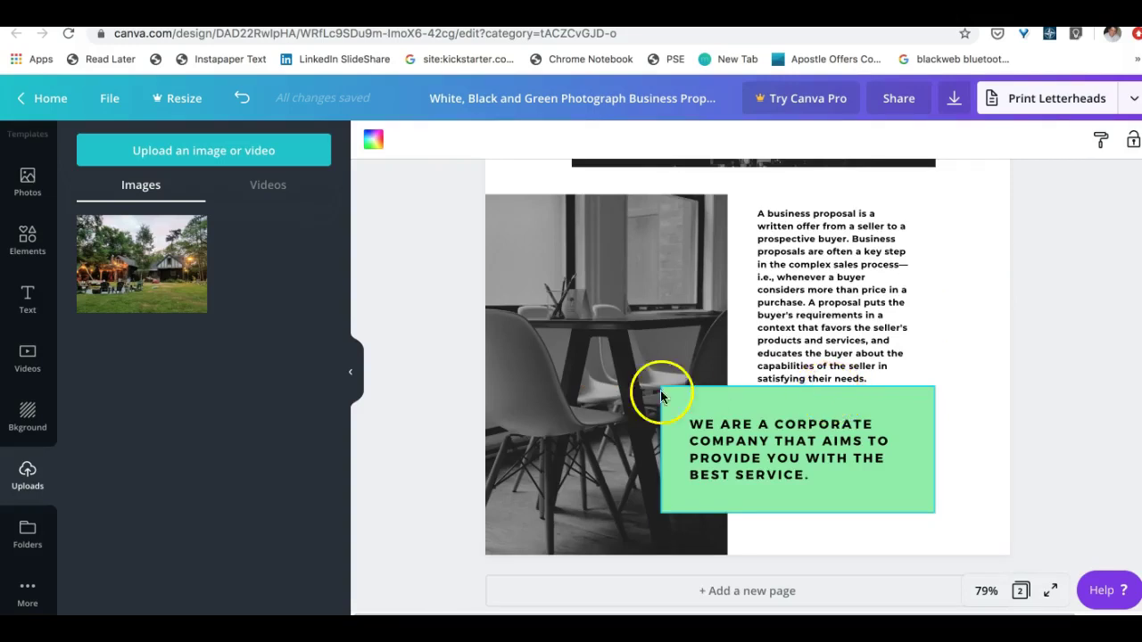
pyautogui.scroll(3, 821, 363)
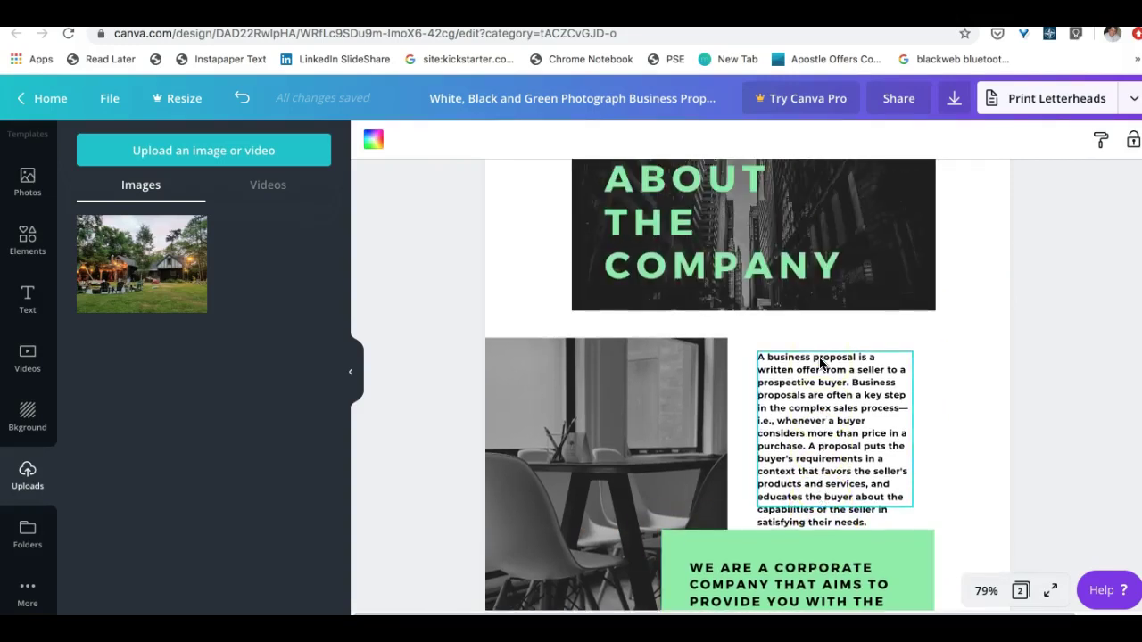
pyautogui.scroll(8, 818, 353)
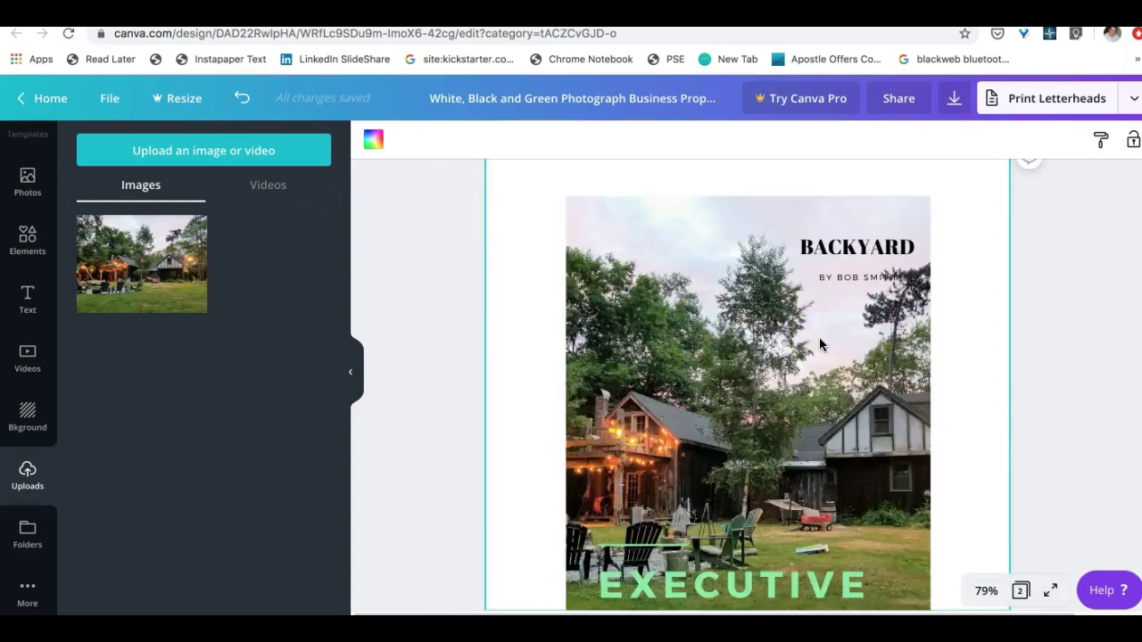
pyautogui.scroll(-8, 819, 339)
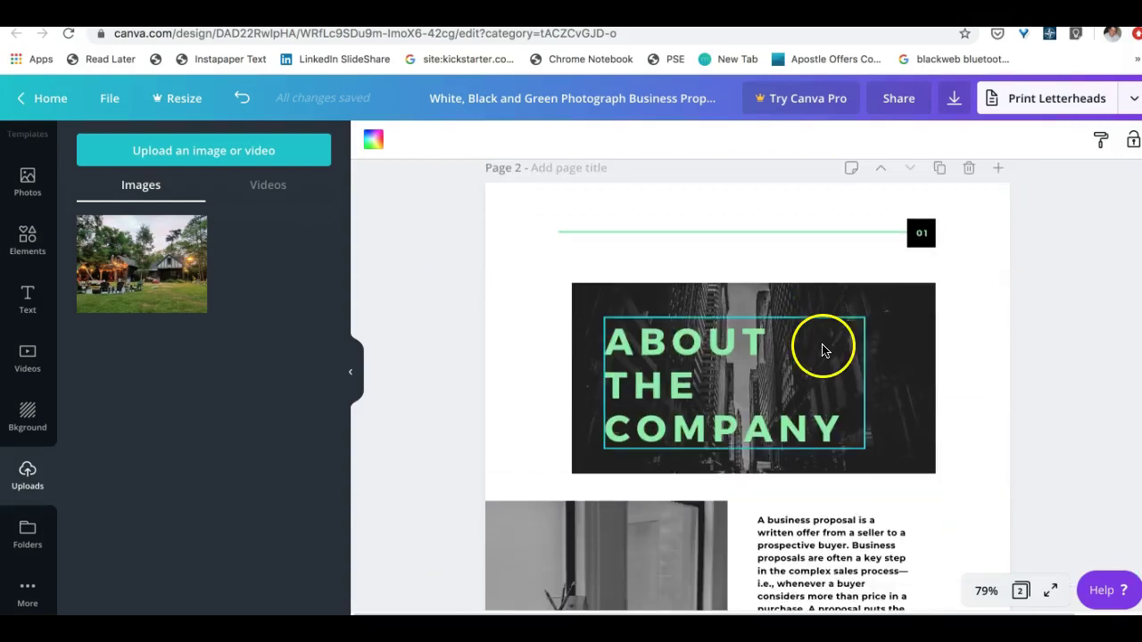
pyautogui.click(970, 169)
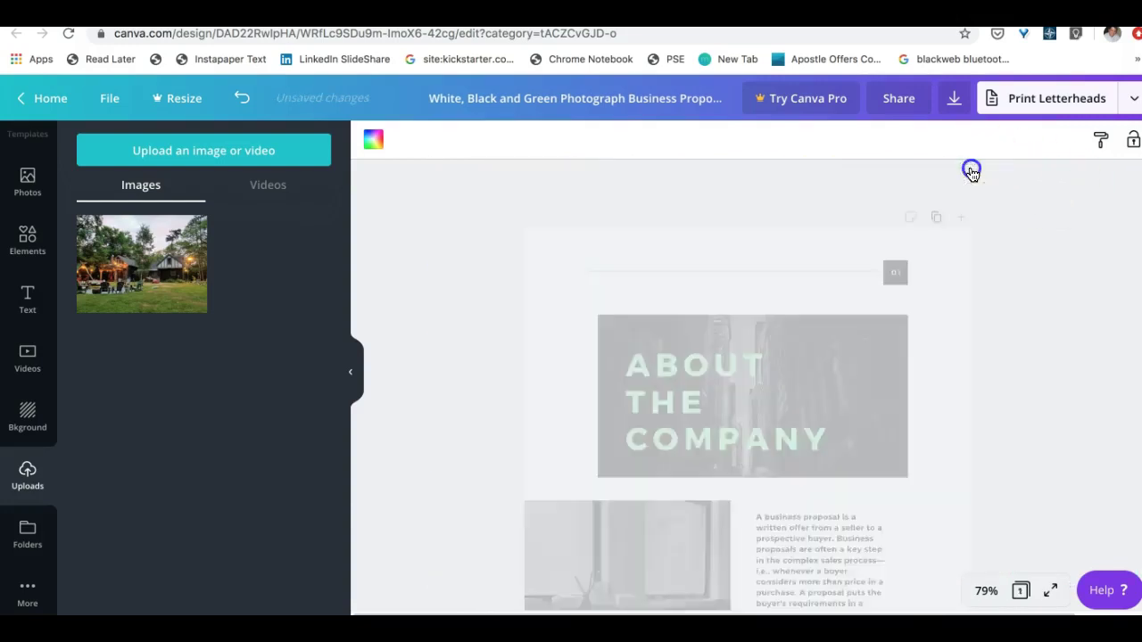
# Add a second page and apply the yellow Project Proposal template to it
pyautogui.click(25, 150)
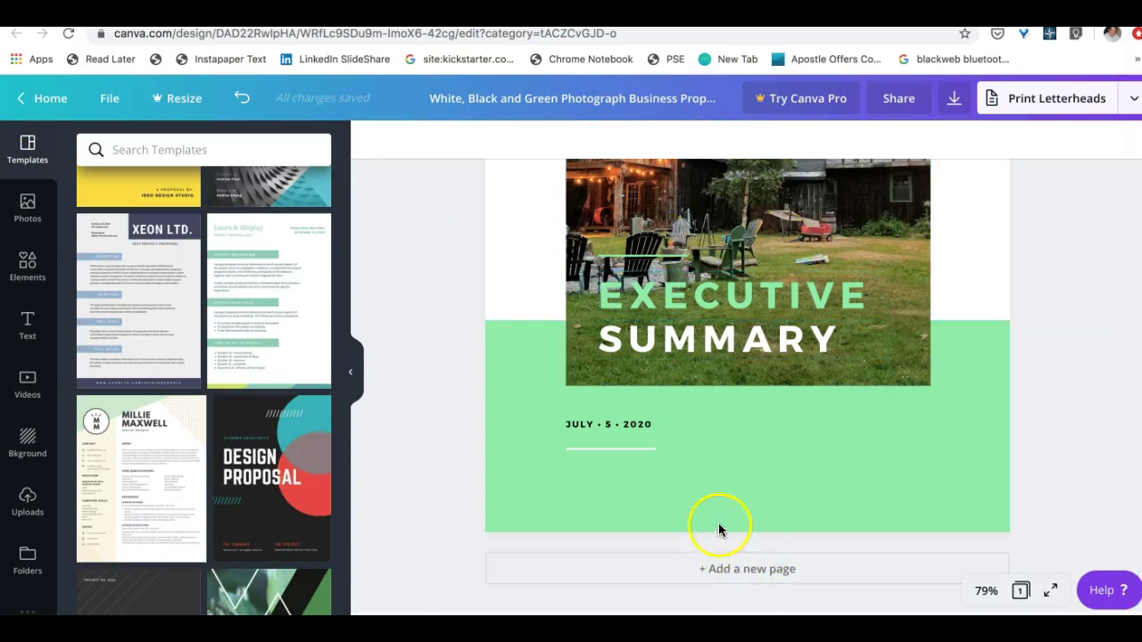
pyautogui.click(749, 569)
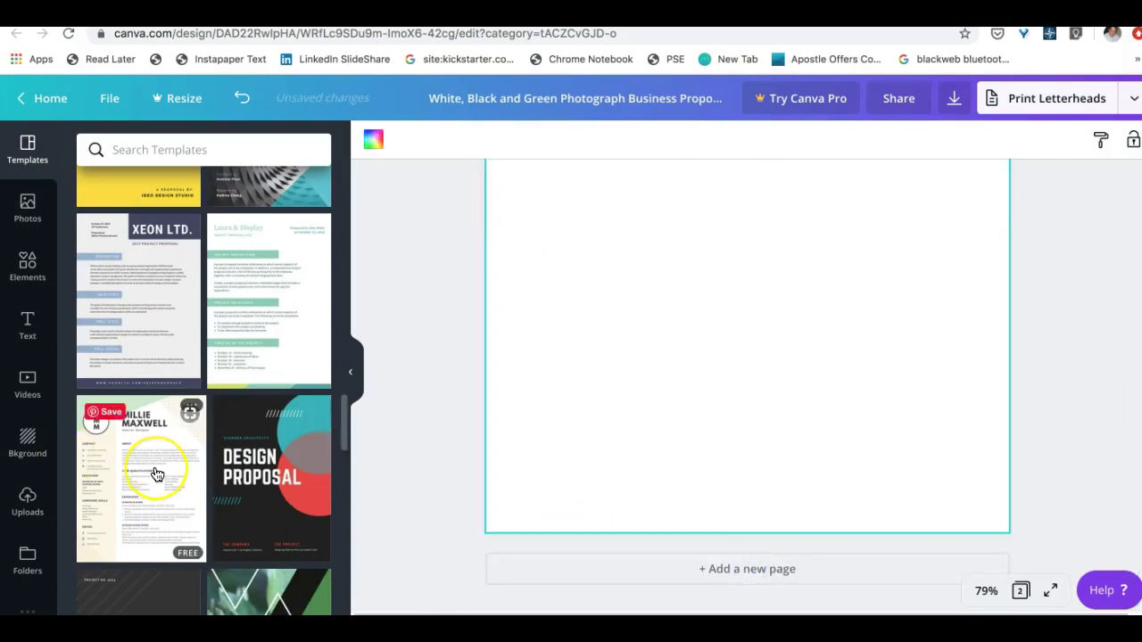
pyautogui.scroll(5, 152, 472)
pyautogui.scroll(5, 156, 474)
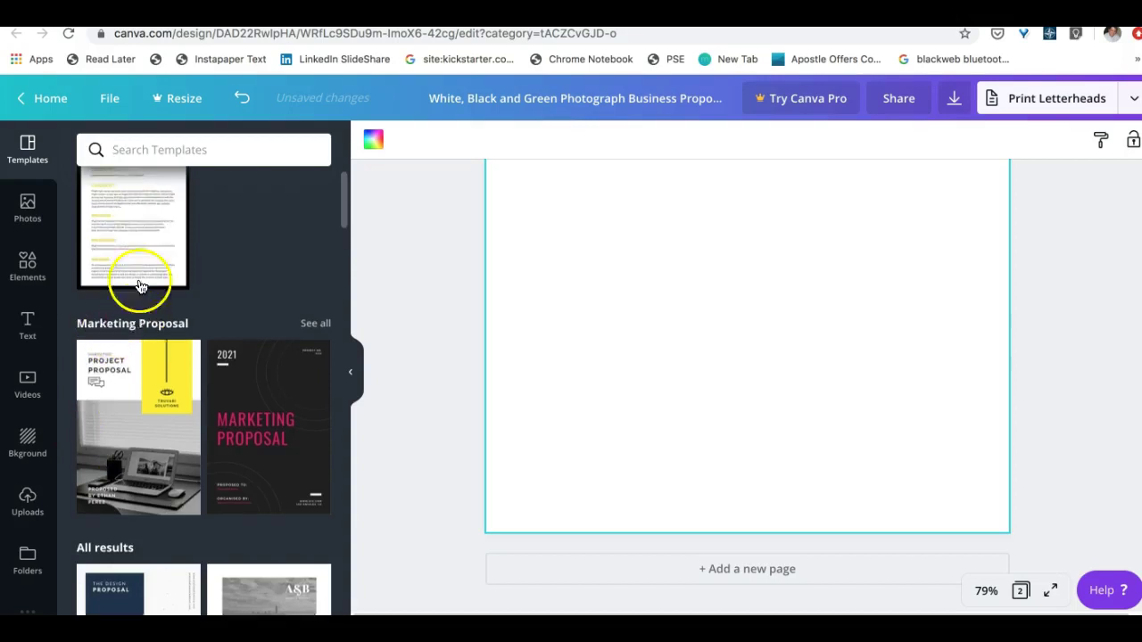
pyautogui.click(141, 285)
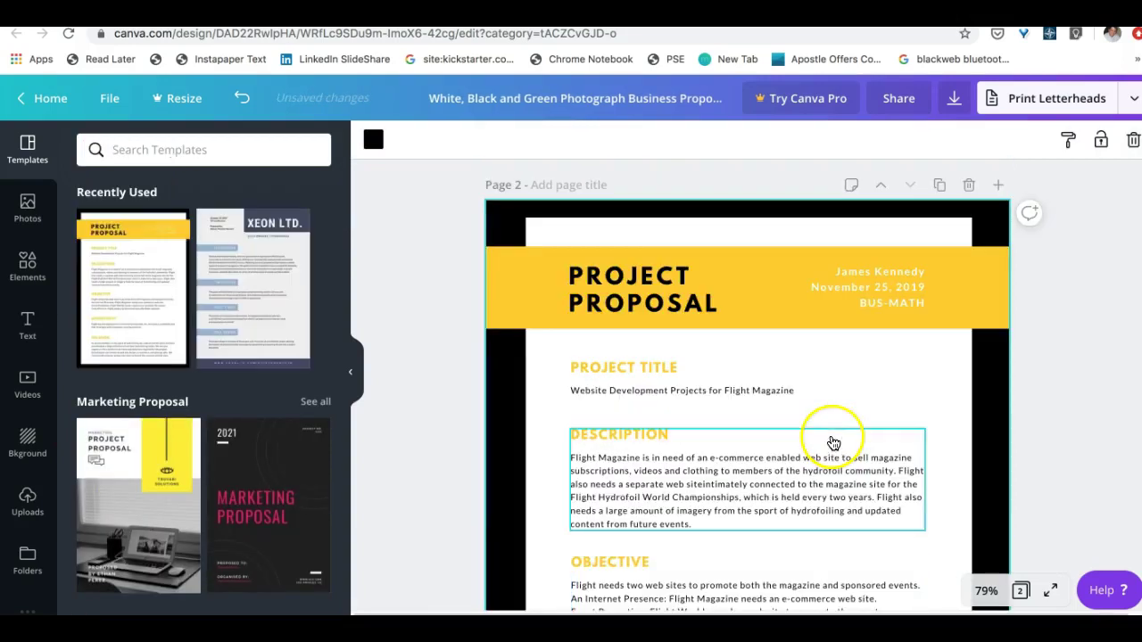
# Turn the yellow header band on page 2 the document's green
pyautogui.click(732, 259)
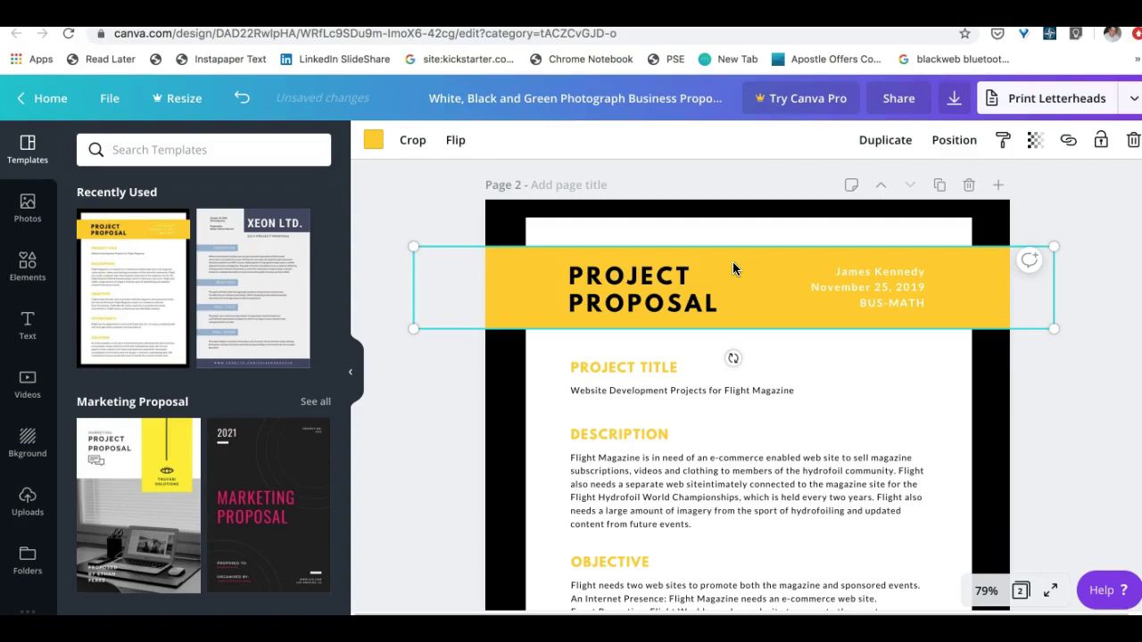
pyautogui.click(374, 141)
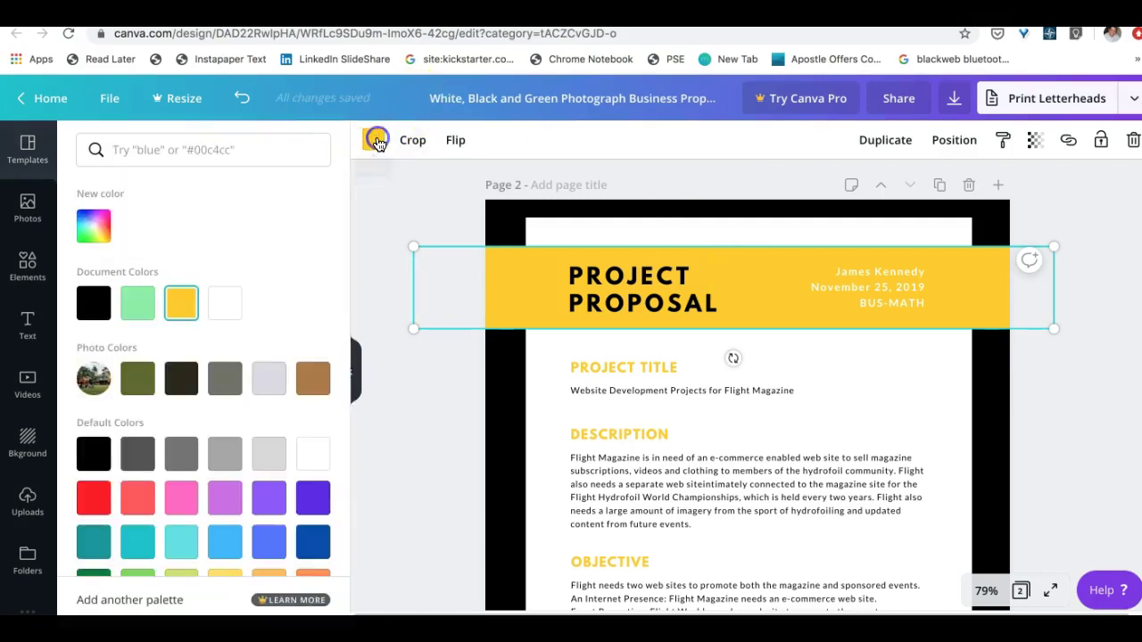
pyautogui.click(159, 297)
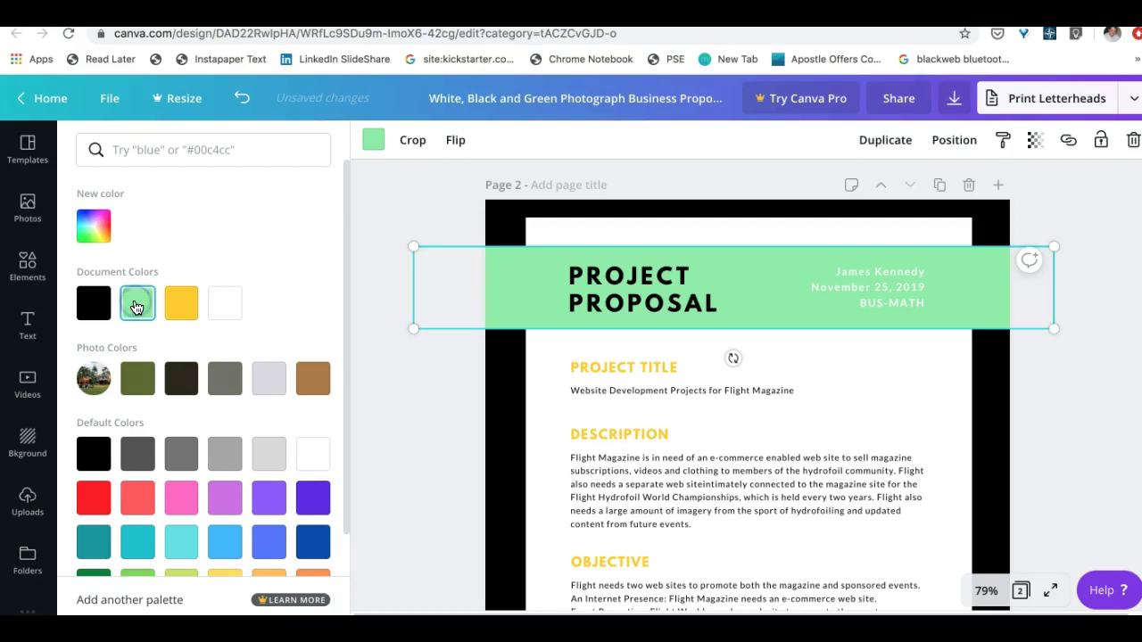
pyautogui.click(1081, 348)
# Put the author's name in the header, remove BUS-MATH, and retitle it EXECUTIVE SUMMARY
pyautogui.click(877, 265)
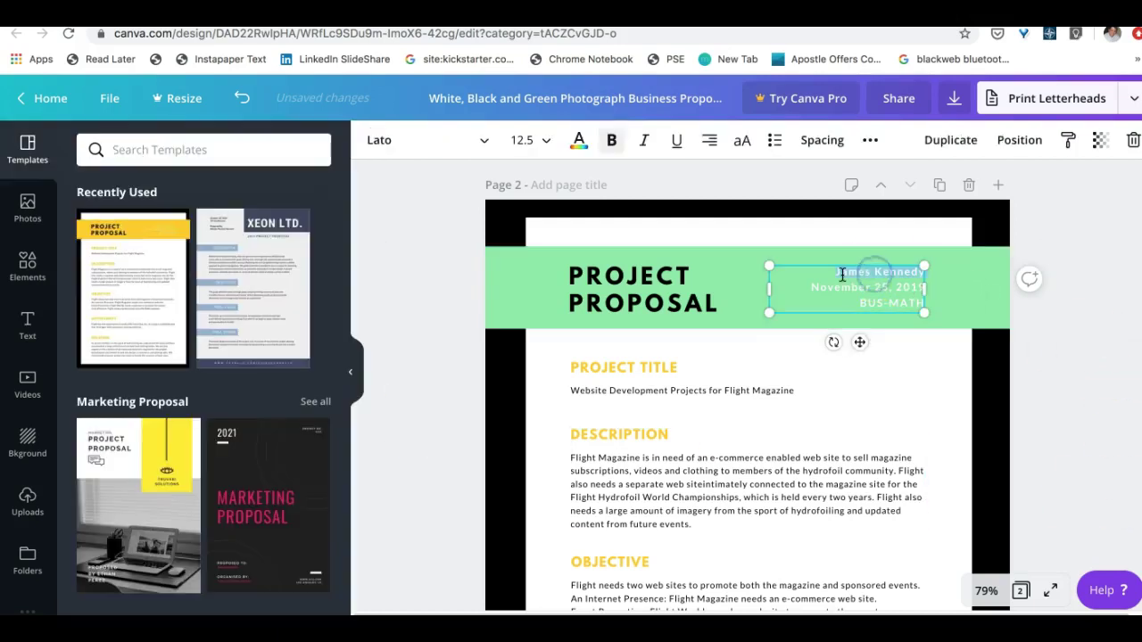
pyautogui.write('Bob Sm')
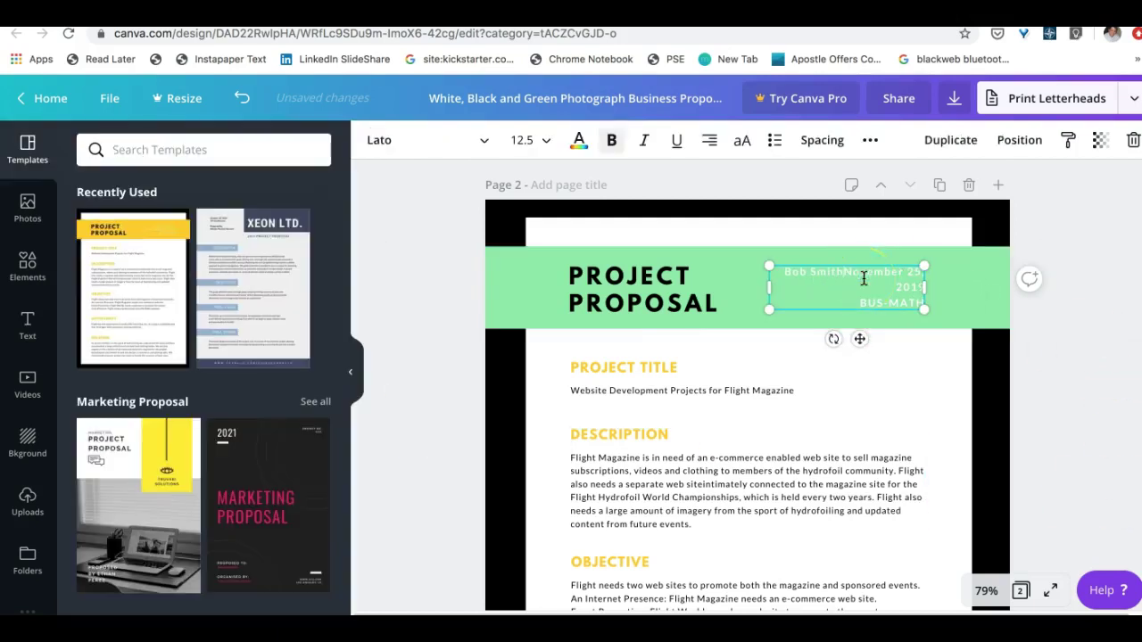
pyautogui.write('ith')
pyautogui.click(918, 300)
pyautogui.press('BackSpace')
pyautogui.press('BackSpace')
pyautogui.press('BackSpace')
pyautogui.press('BackSpace')
pyautogui.press('BackSpace')
pyautogui.press('BackSpace')
pyautogui.press('BackSpace')
pyautogui.press('BackSpace')
pyautogui.press('BackSpace')
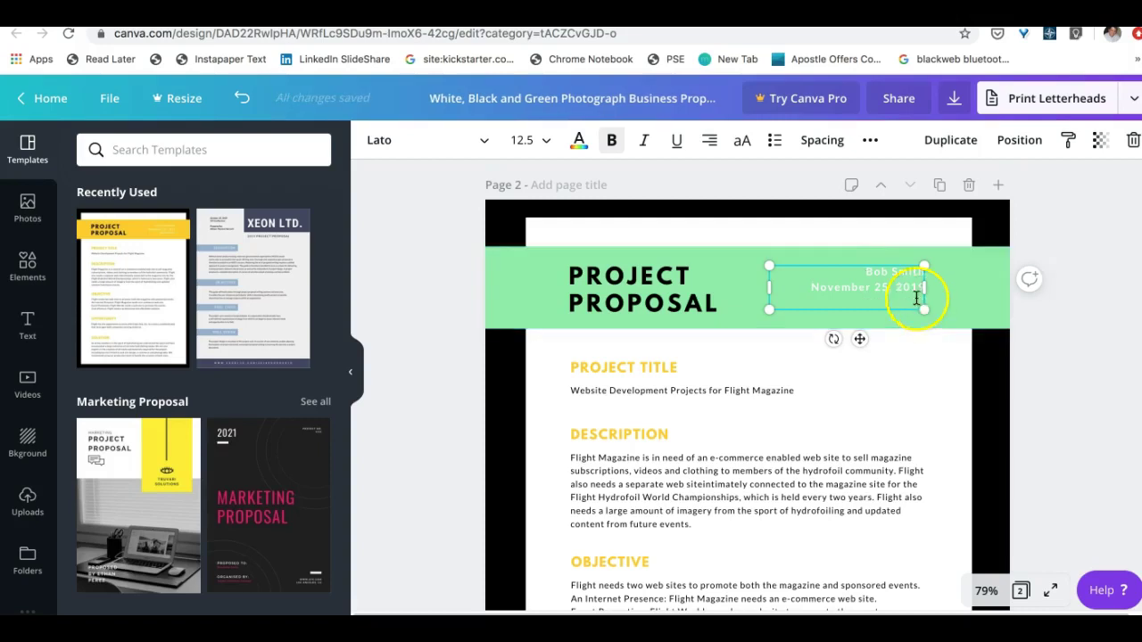
pyautogui.click(658, 272)
pyautogui.doubleClick(649, 279)
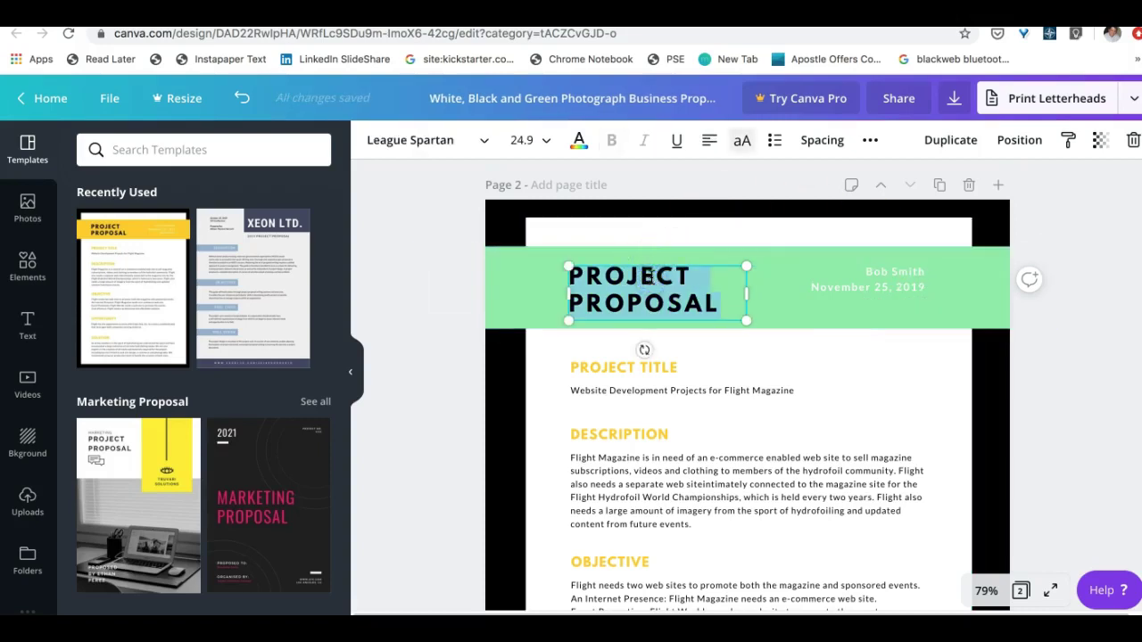
pyautogui.write('EXECUTIVE SUMMARY')
pyautogui.click(756, 410)
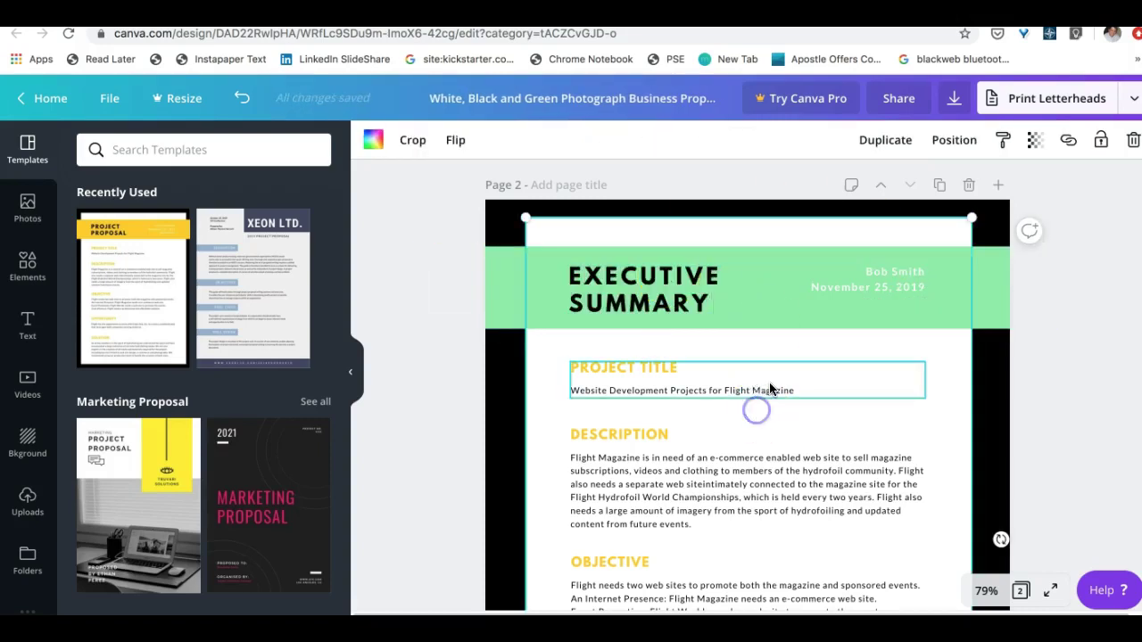
# Delete the Project Title section and move Description up into its place
pyautogui.scroll(-4, 841, 416)
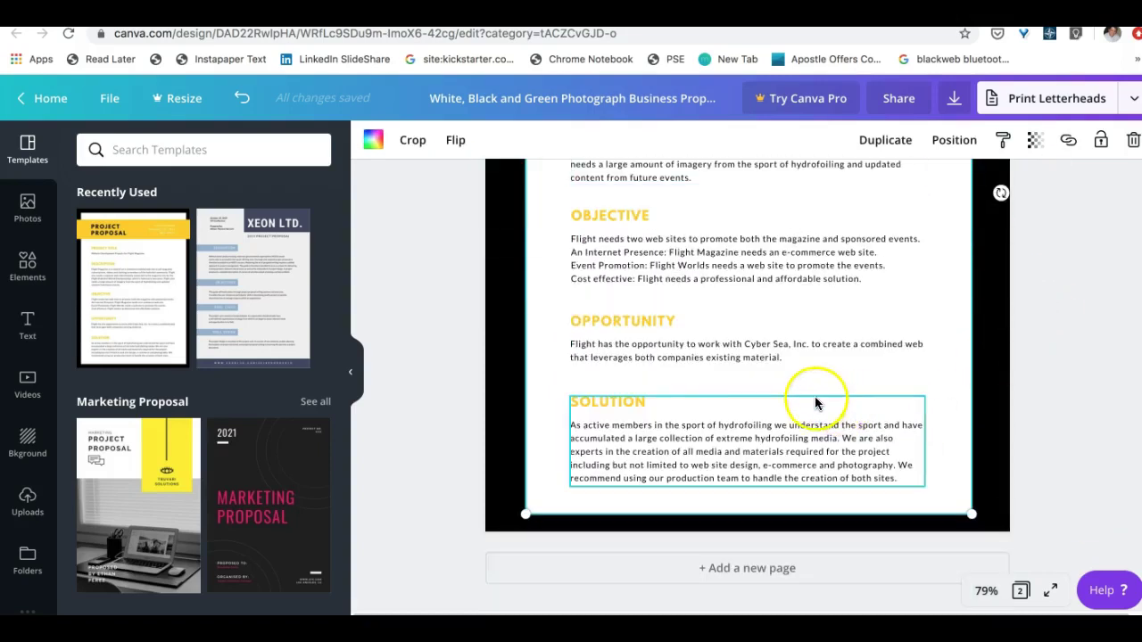
pyautogui.scroll(3, 815, 403)
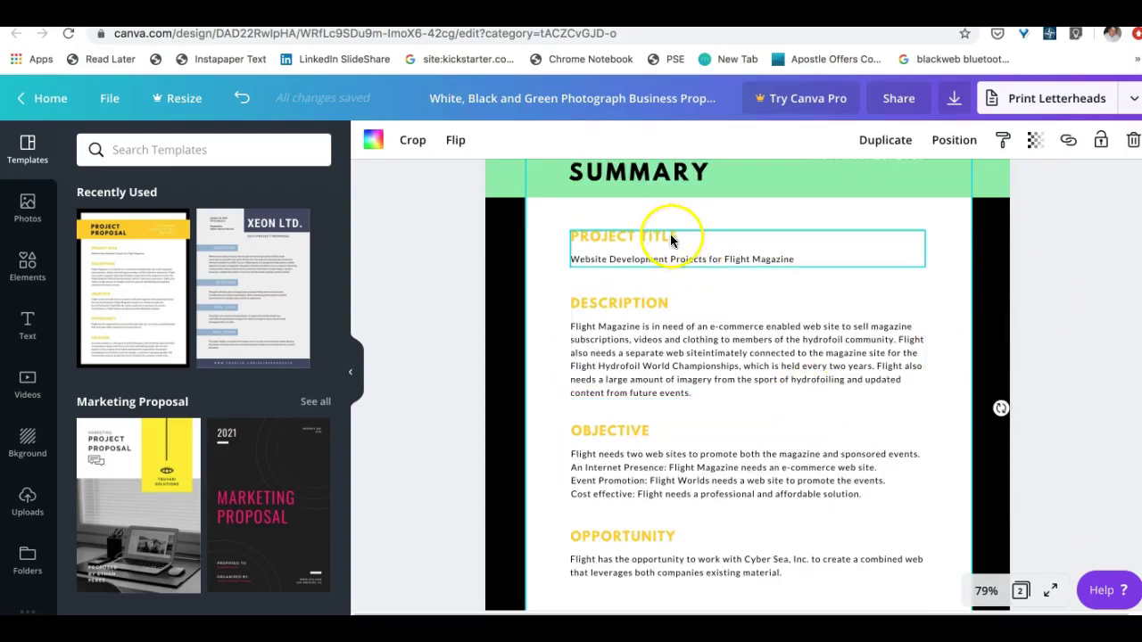
pyautogui.click(671, 235)
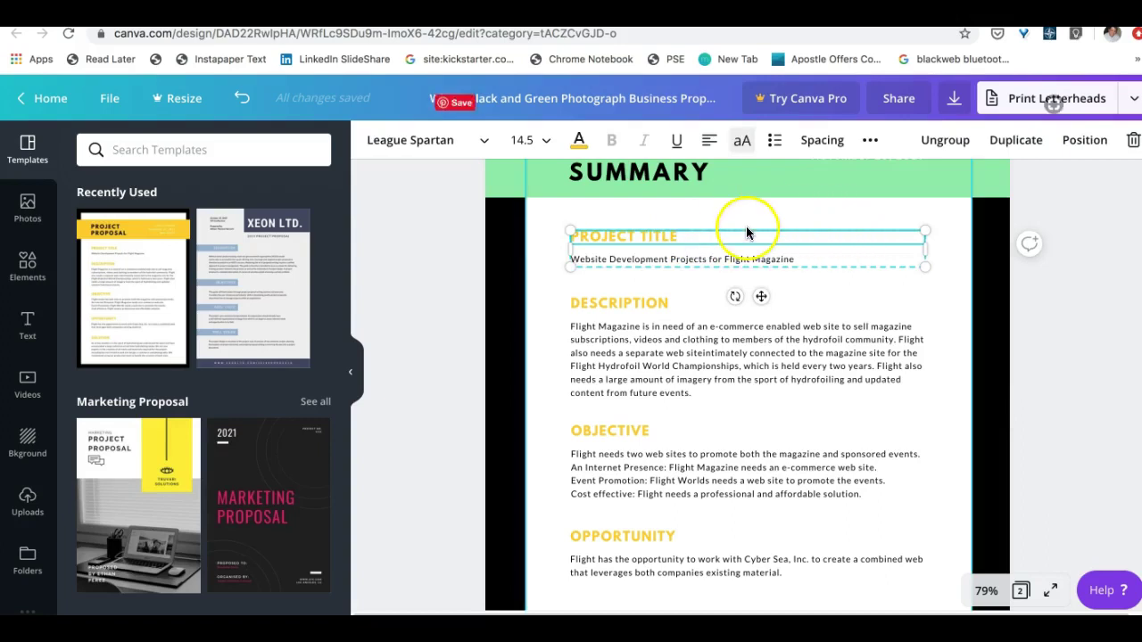
pyautogui.press('Delete')
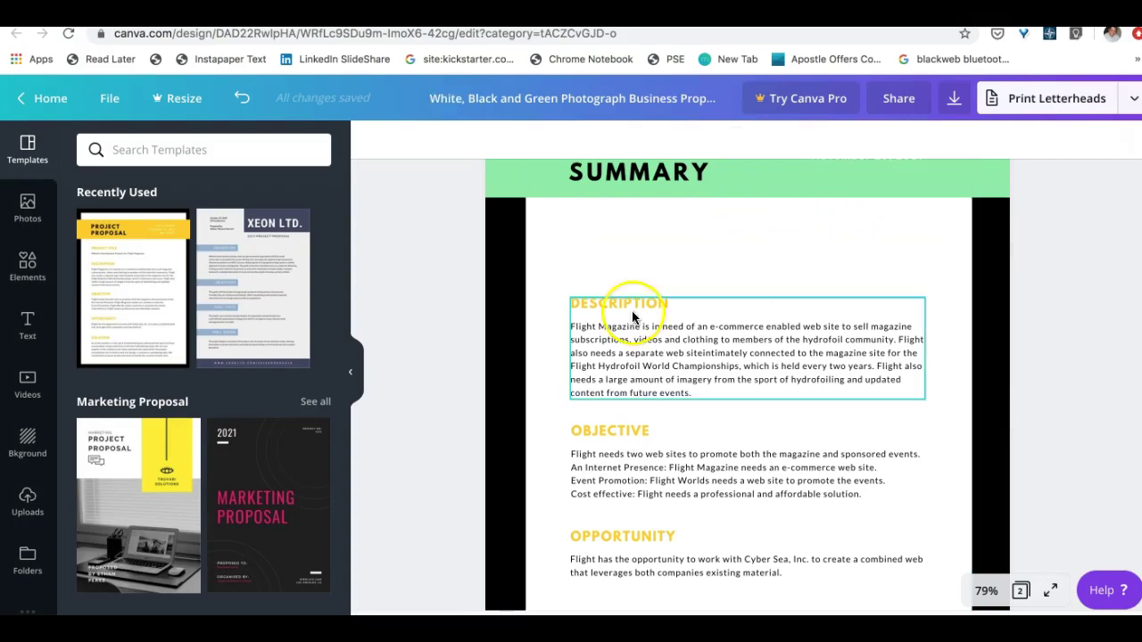
pyautogui.click(652, 321)
pyautogui.moveTo(647, 309); pyautogui.dragTo(637, 240)
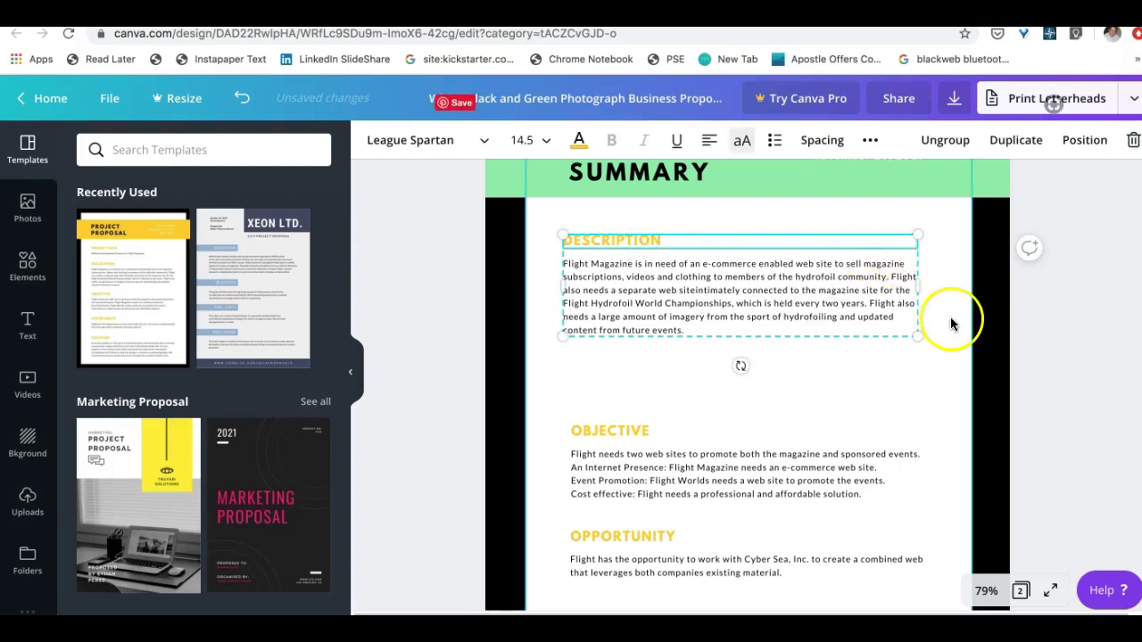
# Search stock photos for 'mobile app' and add the phone-on-a-table photo
pyautogui.click(29, 212)
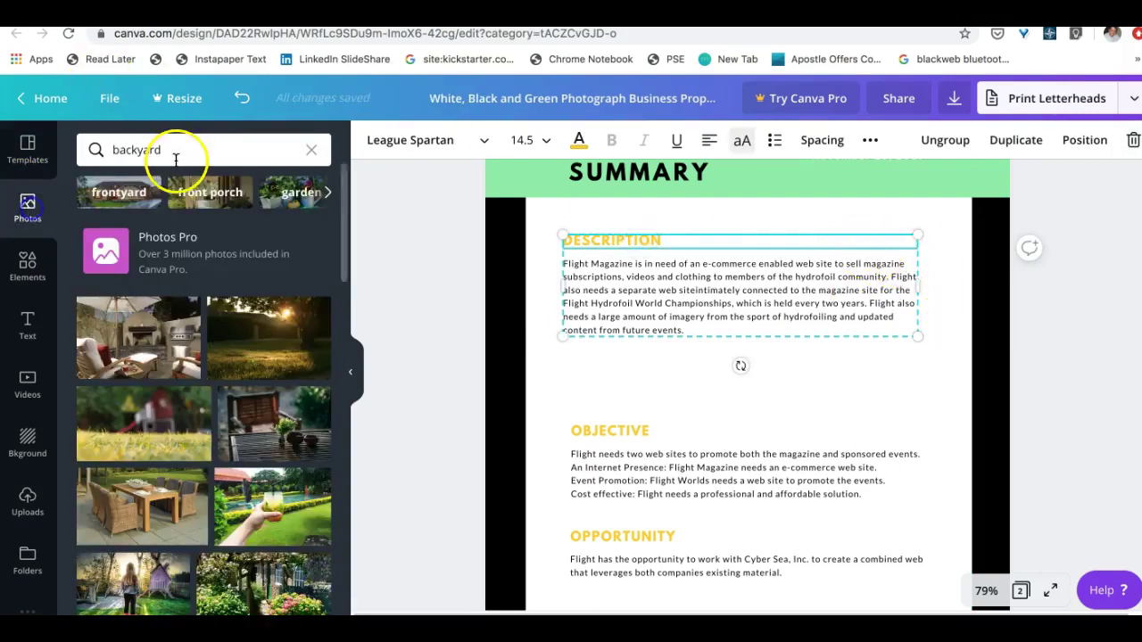
pyautogui.click(180, 155)
pyautogui.doubleClick(166, 152)
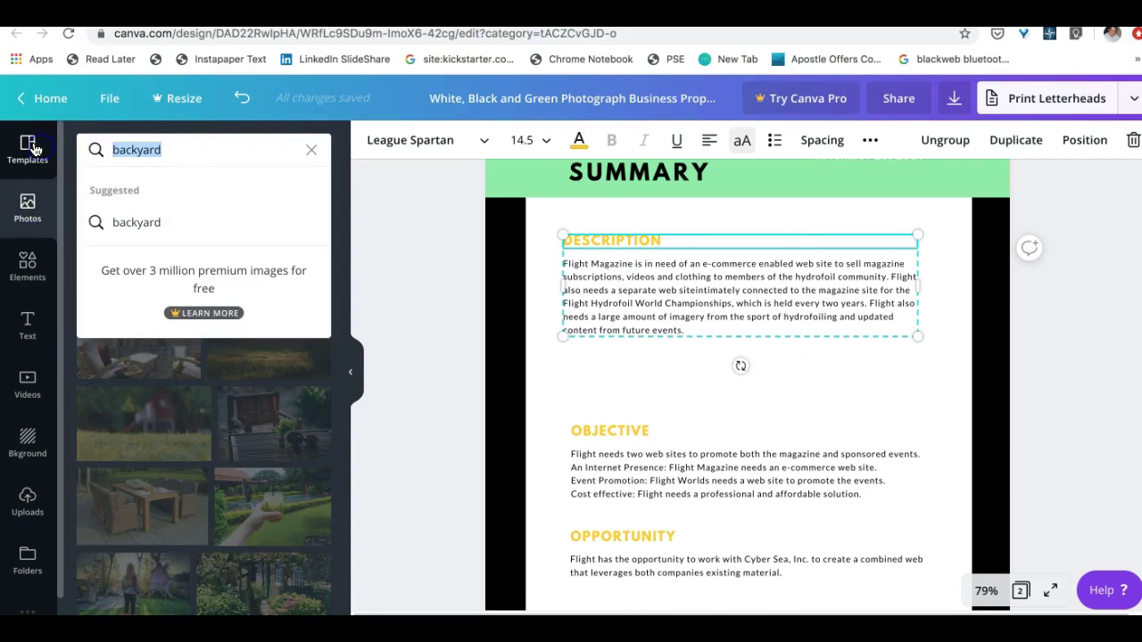
pyautogui.write('mobile app')
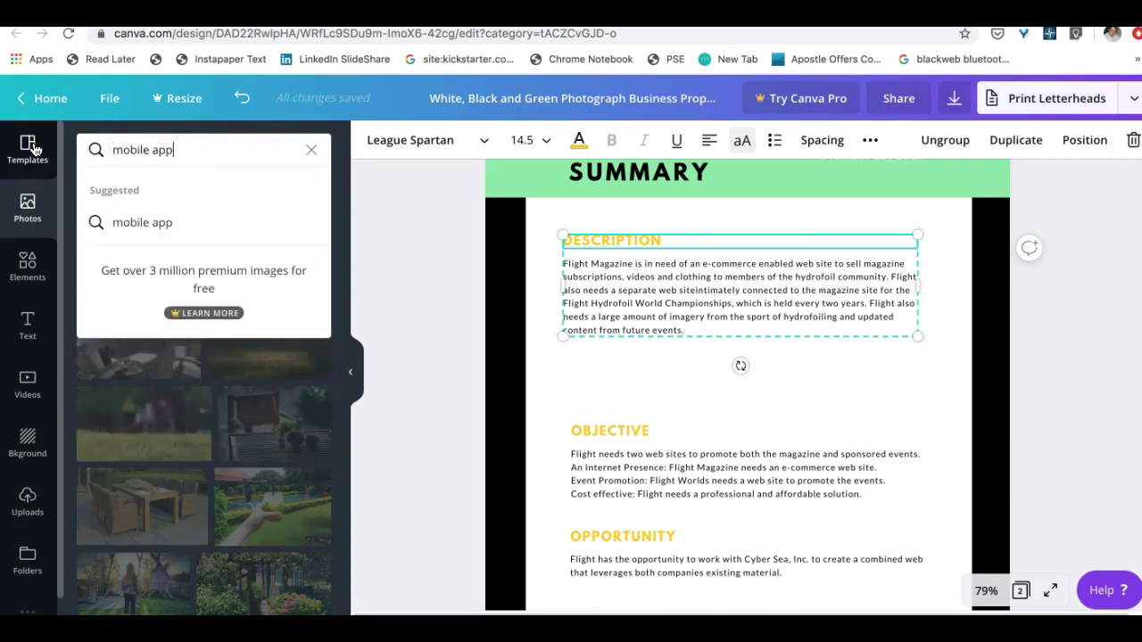
pyautogui.press('Return')
pyautogui.click(263, 343)
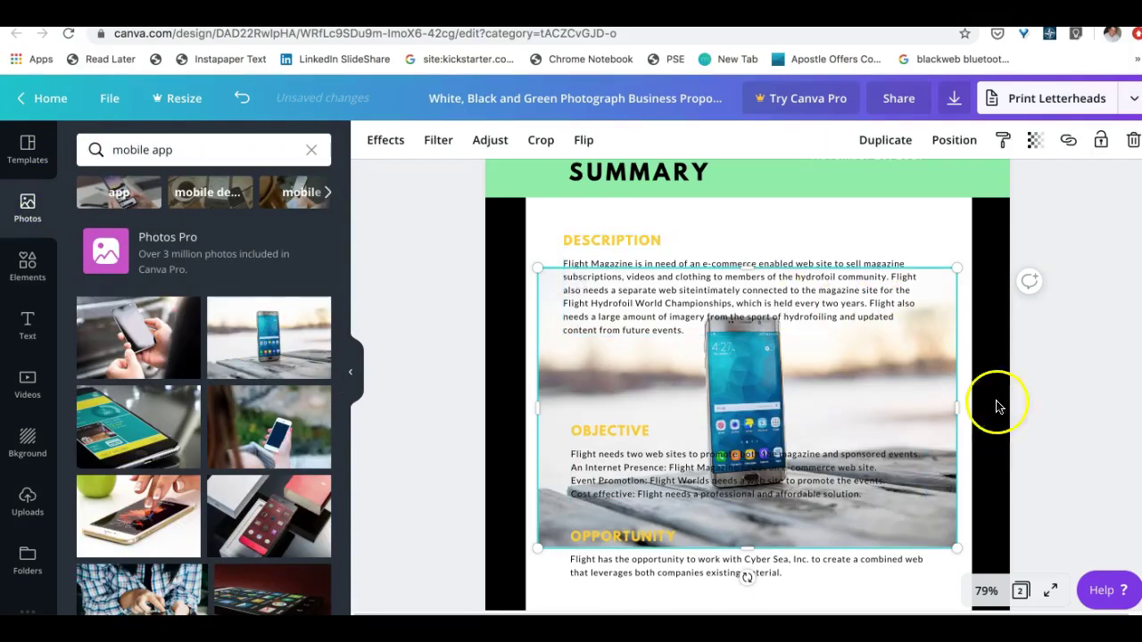
# Bring the phone photo to the front and shrink it below the Description heading
pyautogui.moveTo(740, 411); pyautogui.dragTo(744, 374)
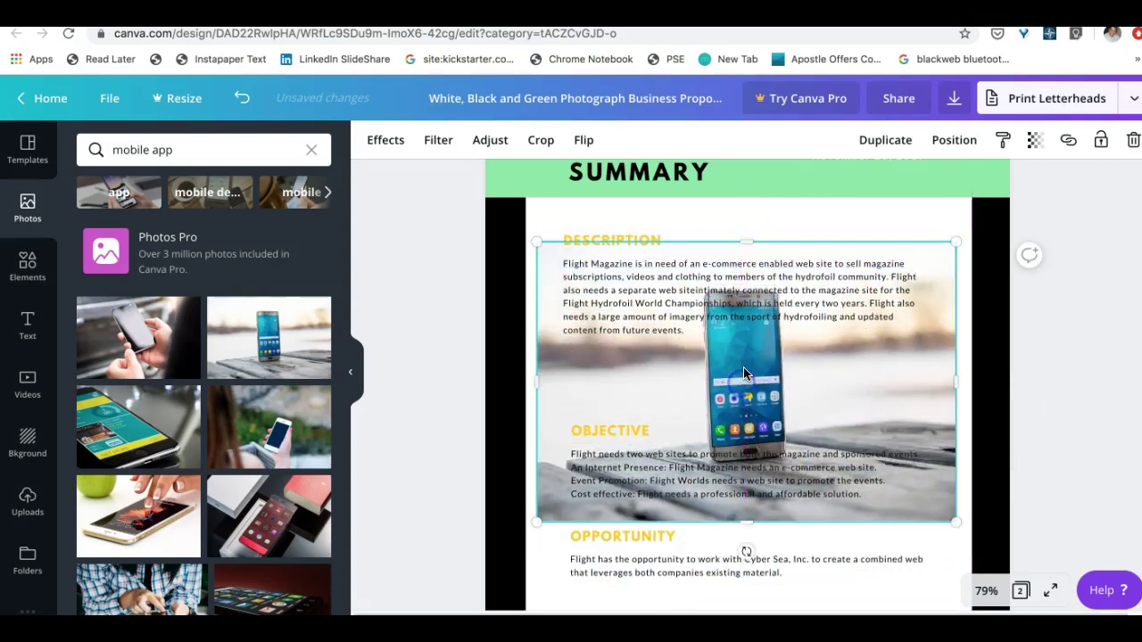
pyautogui.rightClick(746, 371)
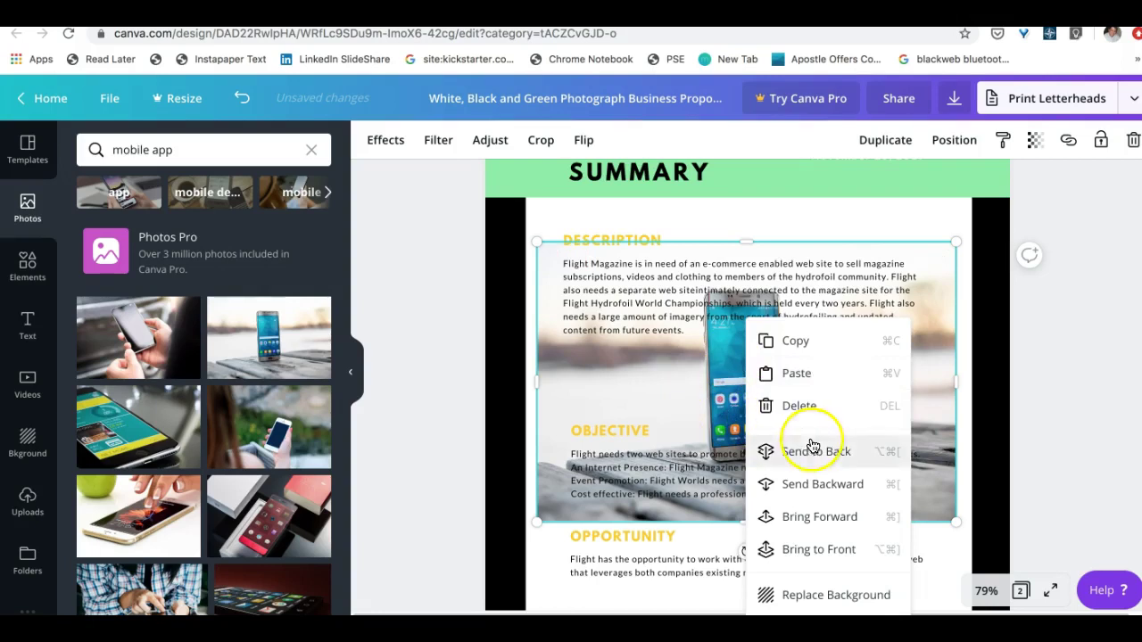
pyautogui.click(834, 549)
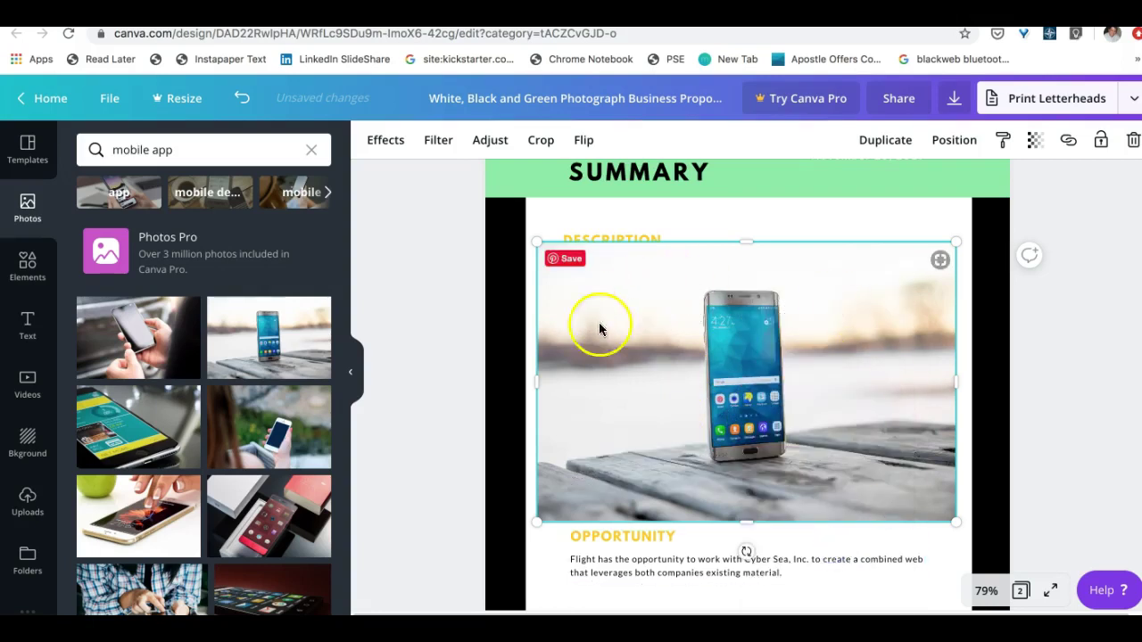
pyautogui.moveTo(538, 523); pyautogui.dragTo(783, 360)
pyautogui.click(821, 303)
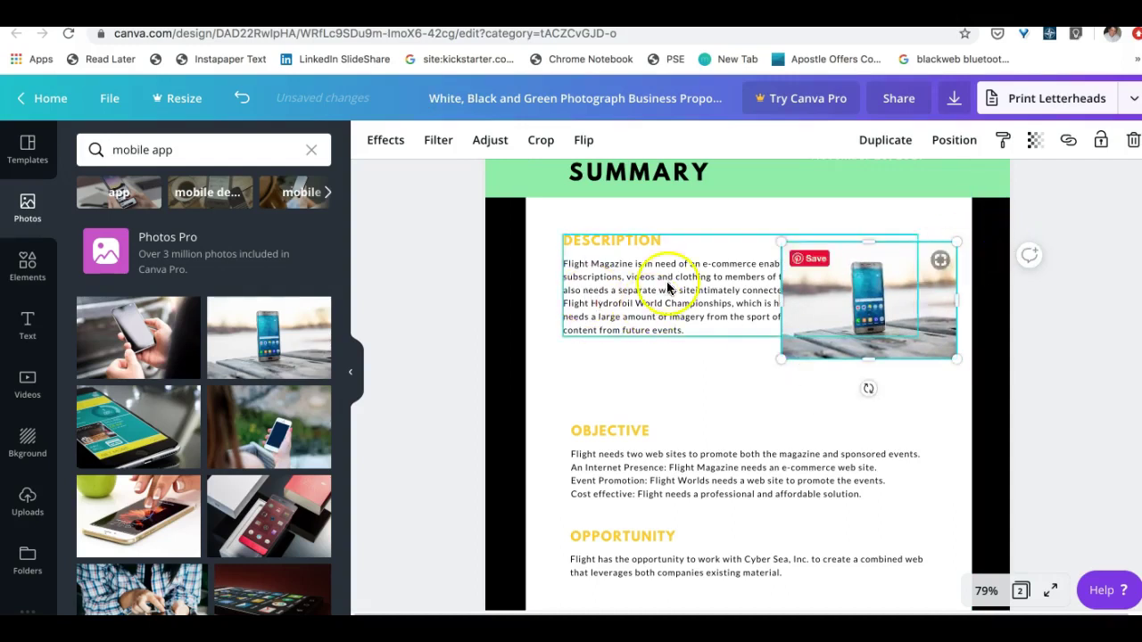
# Narrow the Description text box and set the phone photo beside it
pyautogui.click(632, 288)
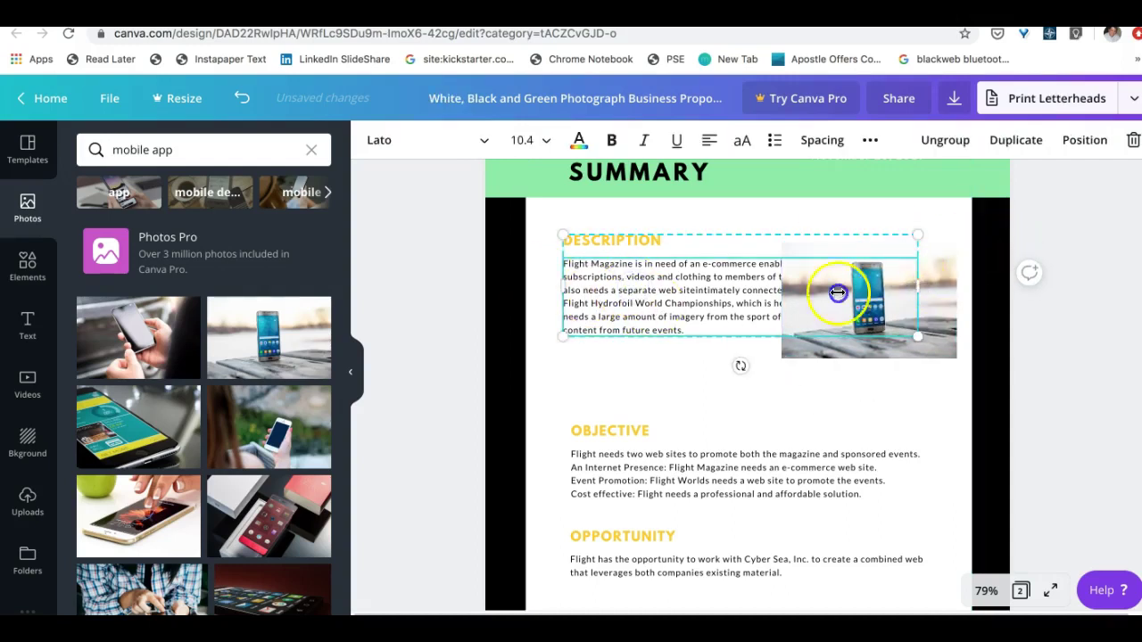
pyautogui.moveTo(837, 293); pyautogui.dragTo(766, 297)
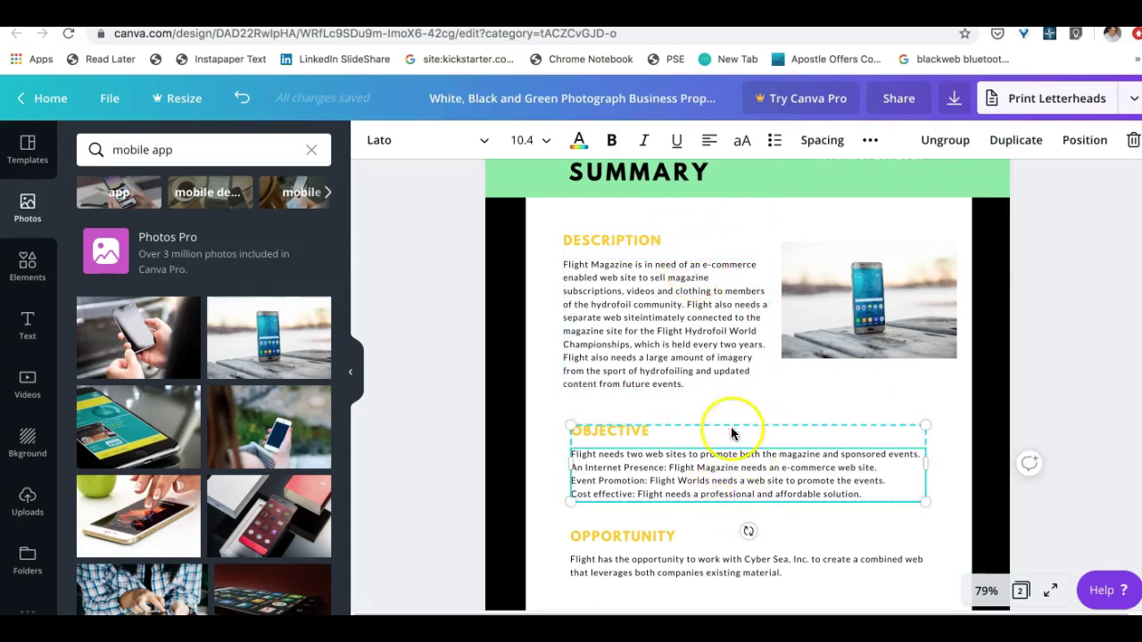
pyautogui.click(874, 302)
pyautogui.moveTo(874, 301)
pyautogui.mouseDown()
pyautogui.moveTo(862, 314)
pyautogui.moveTo(874, 314)
pyautogui.mouseUp()
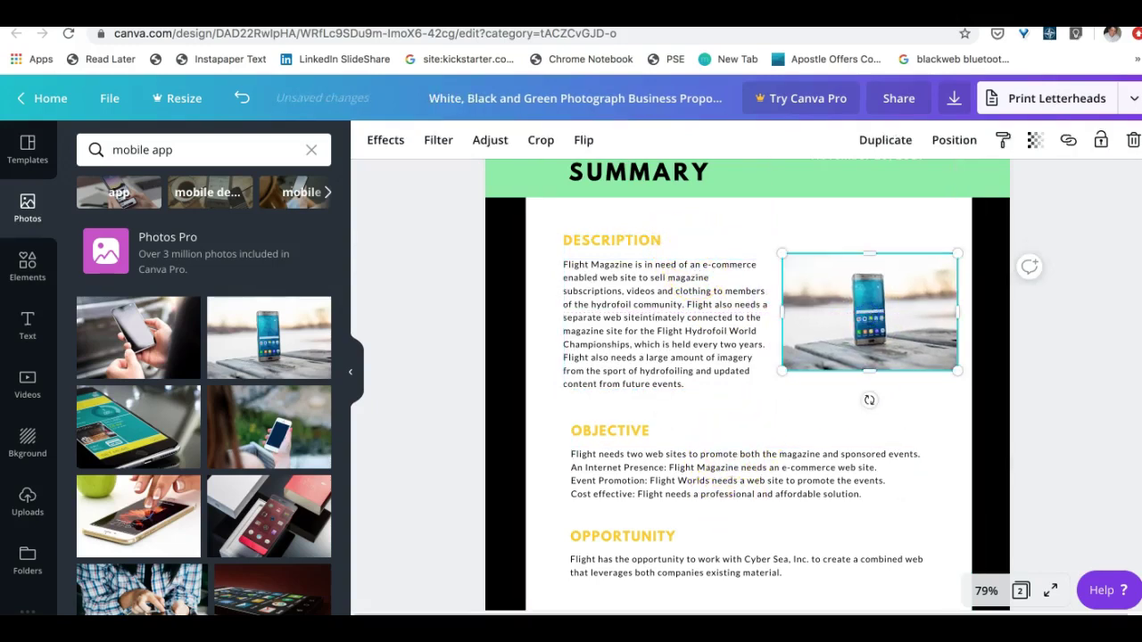
pyautogui.click(28, 264)
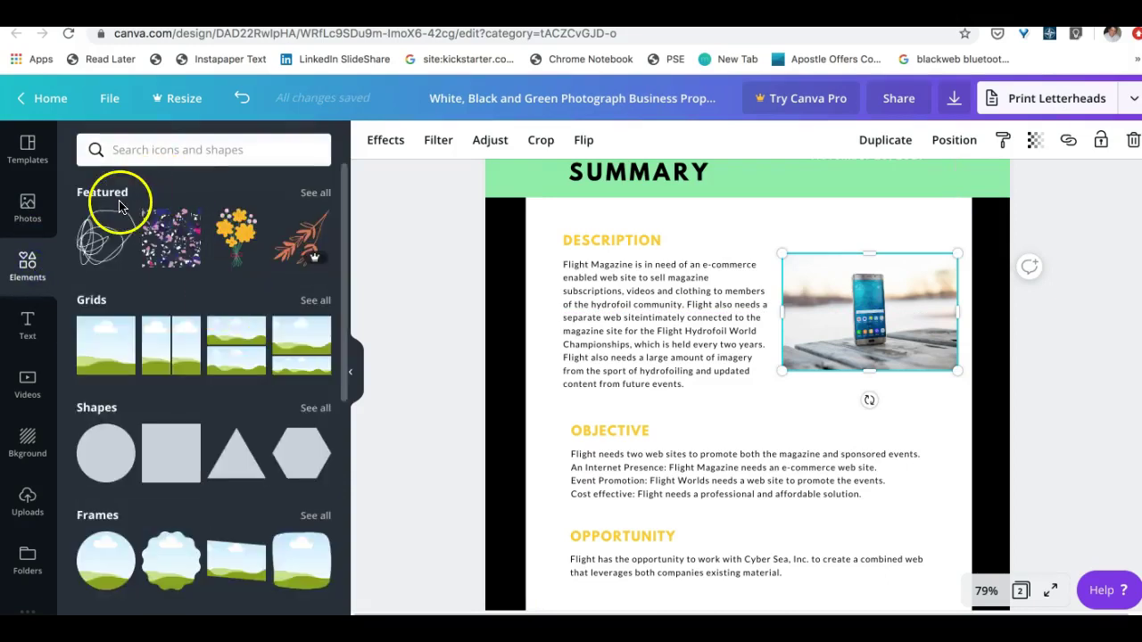
# Browse stock videos, uploaded videos and background options, then go back to the mobile app photo results
pyautogui.scroll(-1, 204, 395)
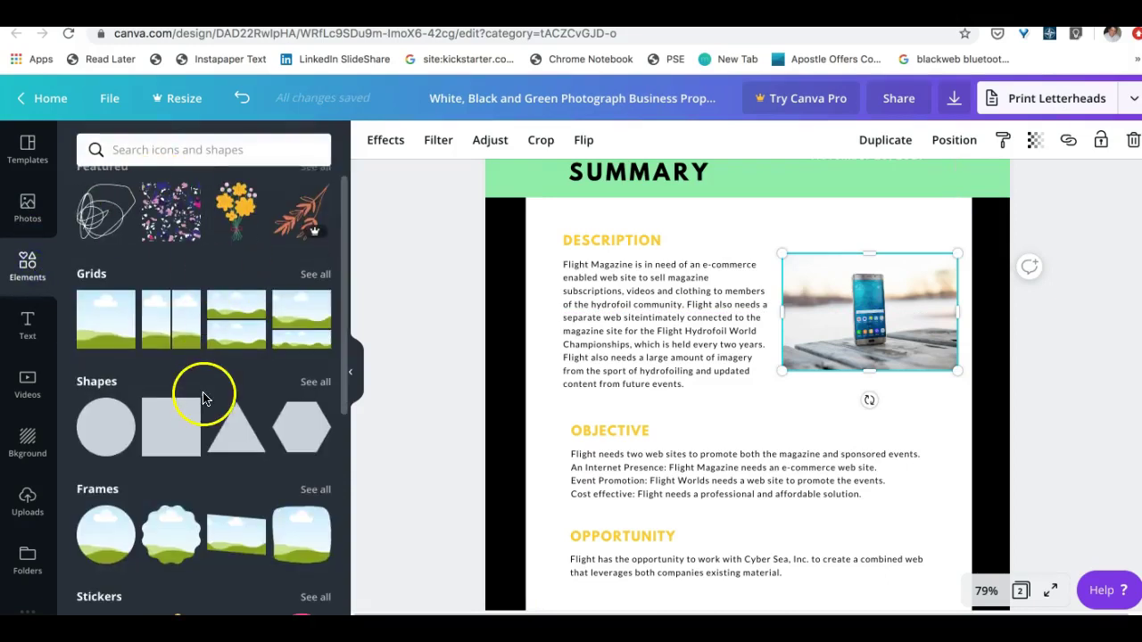
pyautogui.click(28, 384)
pyautogui.scroll(-4, 205, 374)
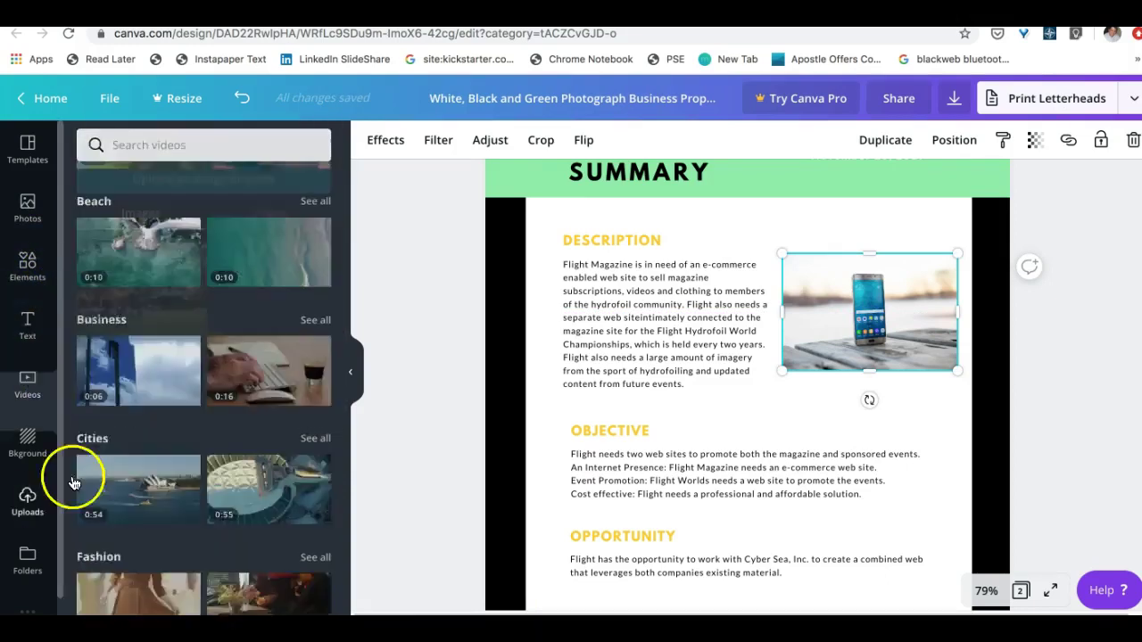
pyautogui.click(28, 501)
pyautogui.click(272, 185)
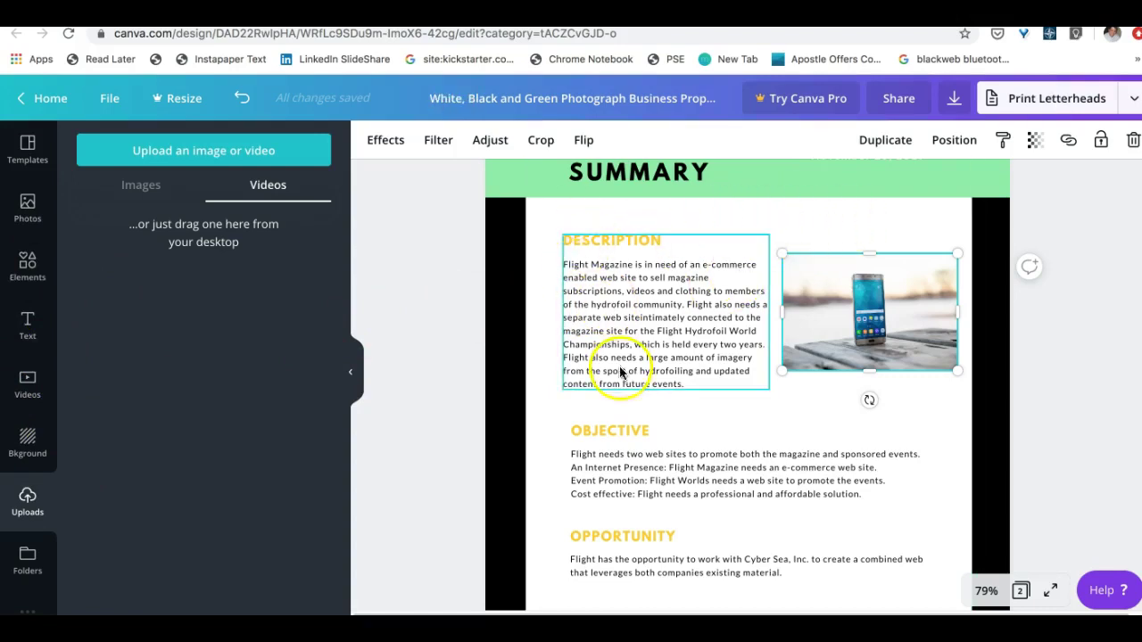
pyautogui.click(27, 441)
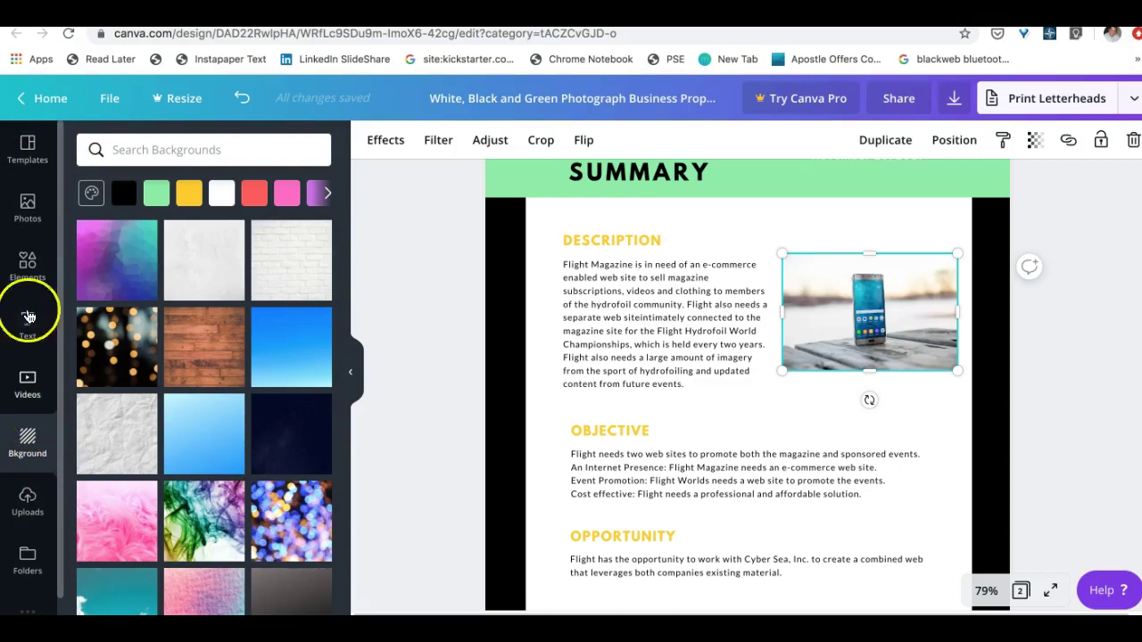
pyautogui.click(27, 209)
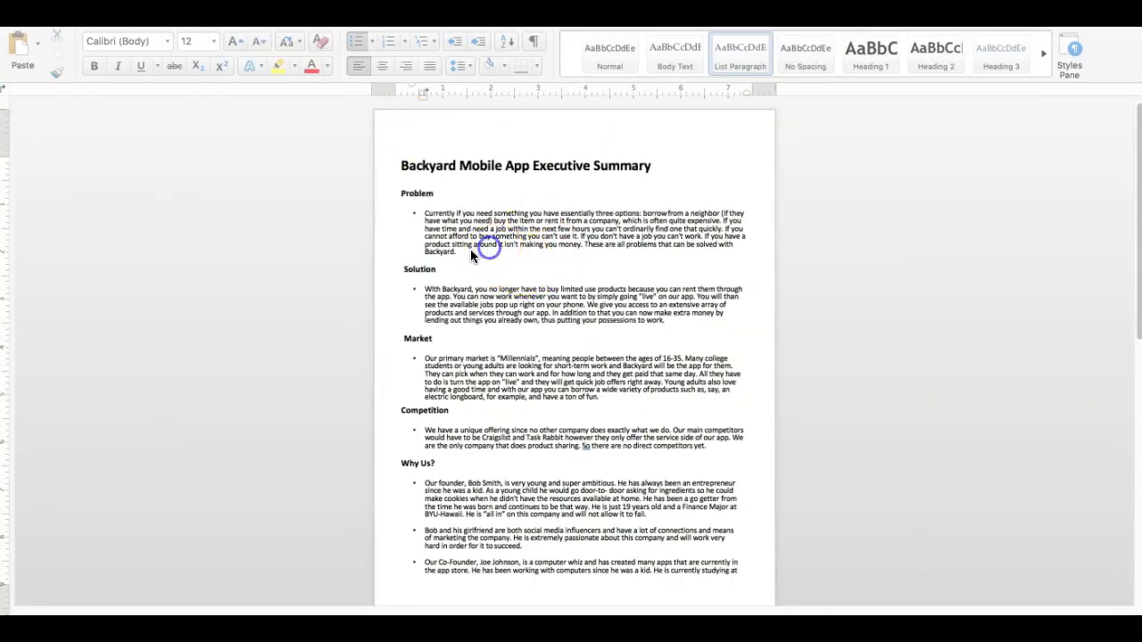
# Scroll through the cover and the green-header summary page, then bring up the Templates panel
pyautogui.click(470, 252)
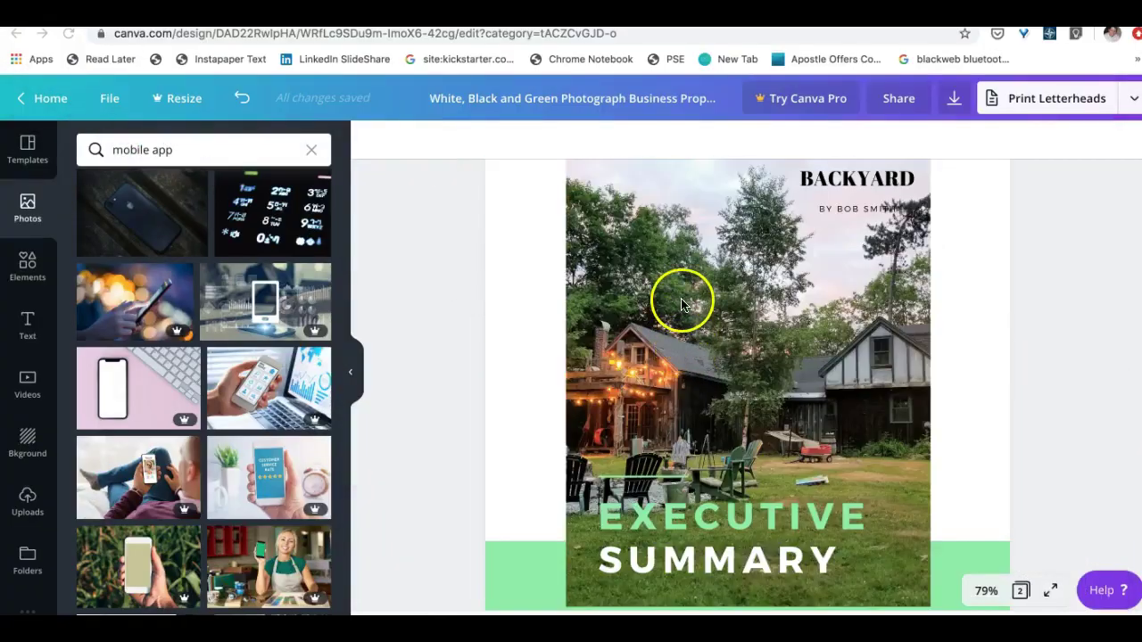
pyautogui.scroll(-9, 682, 303)
pyautogui.scroll(-1, 681, 379)
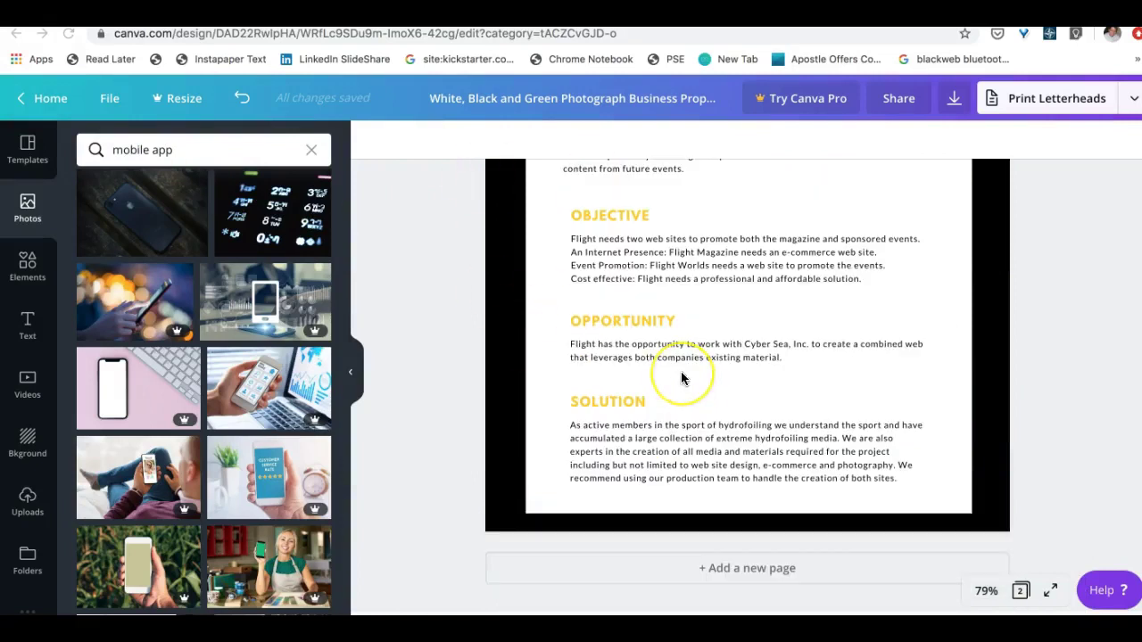
pyautogui.scroll(6, 682, 379)
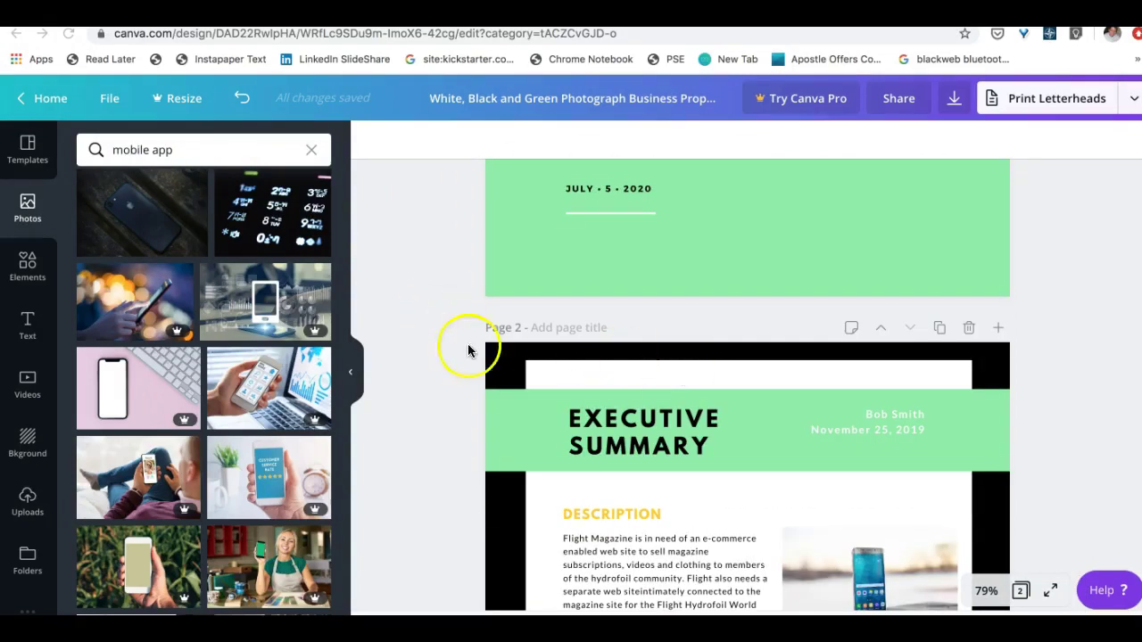
pyautogui.click(25, 150)
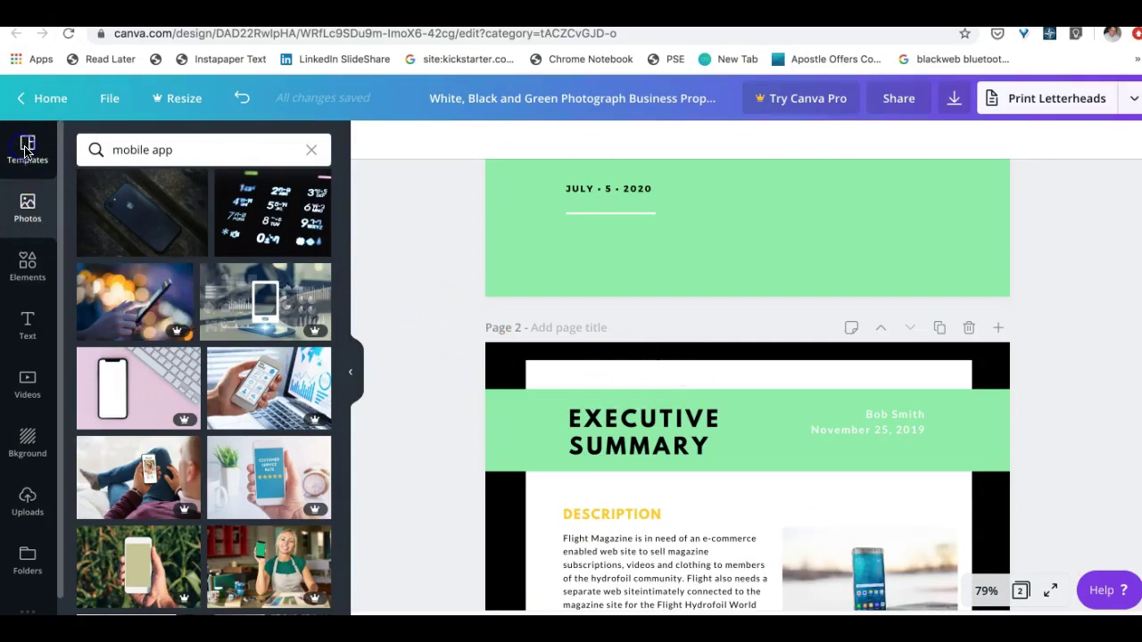
pyautogui.scroll(5, 643, 343)
pyautogui.scroll(-2, 640, 346)
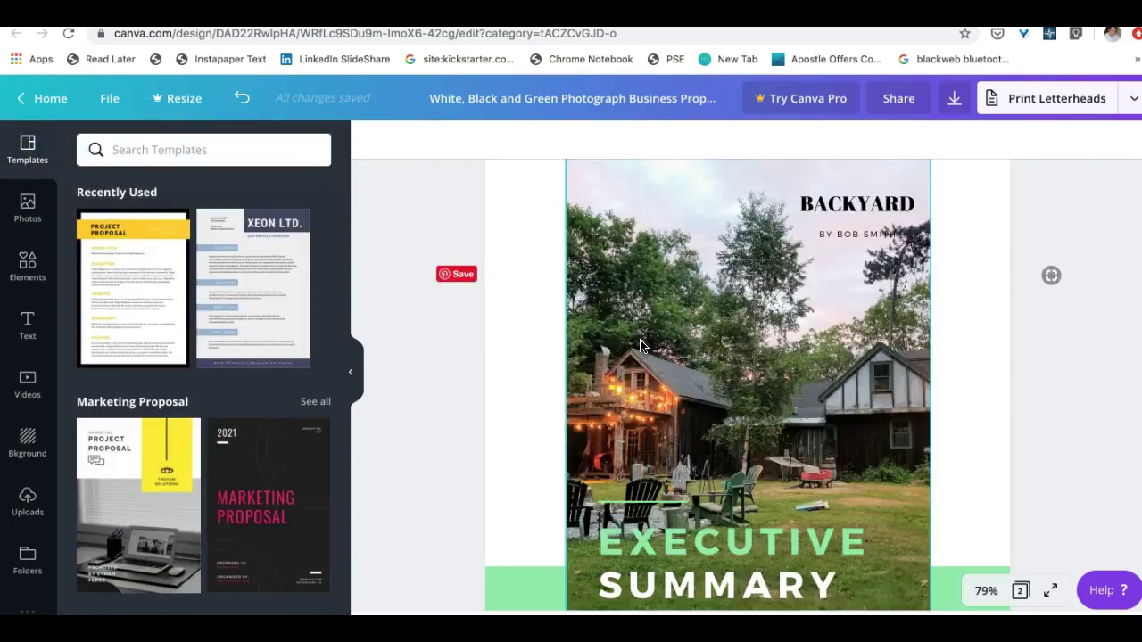
pyautogui.scroll(-4, 175, 304)
pyautogui.scroll(-15, 179, 312)
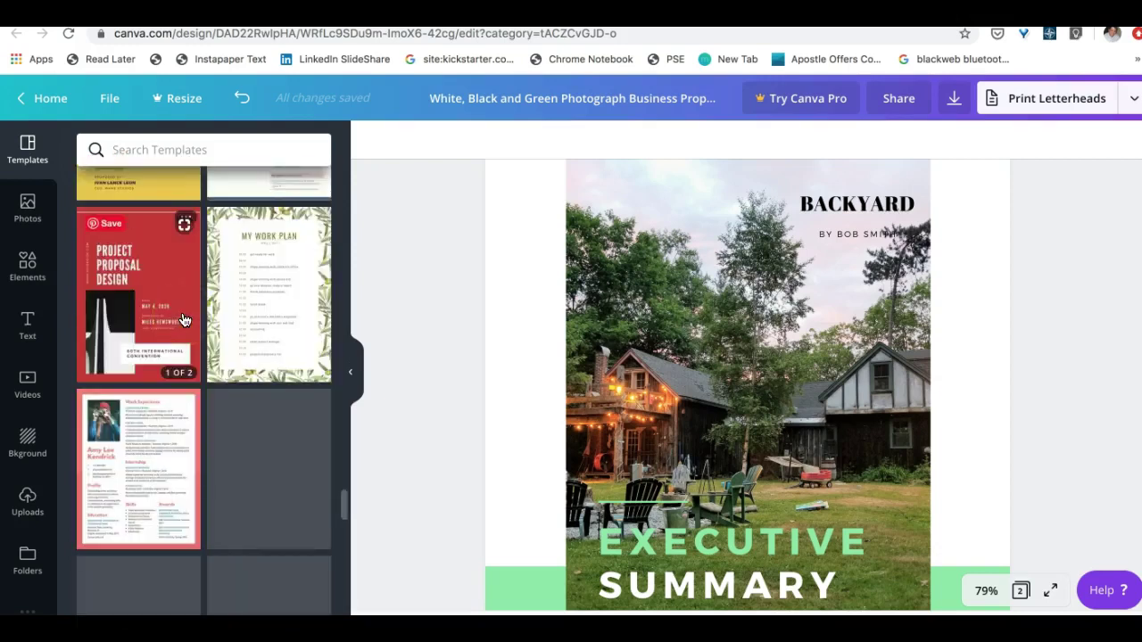
pyautogui.click(183, 320)
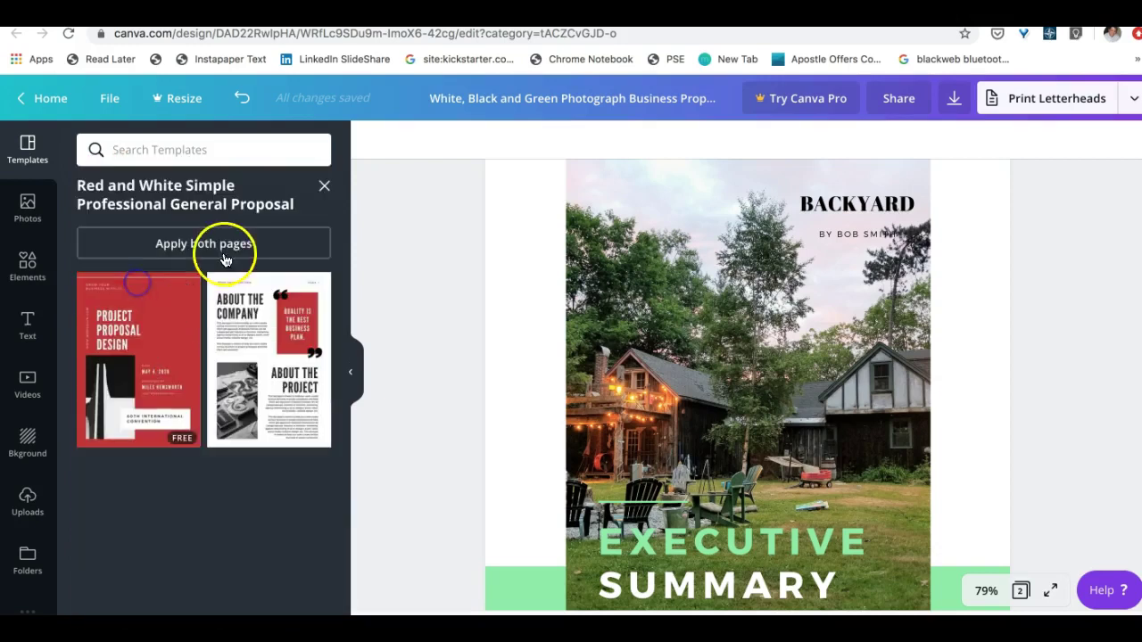
pyautogui.click(327, 188)
pyautogui.scroll(-2, 143, 428)
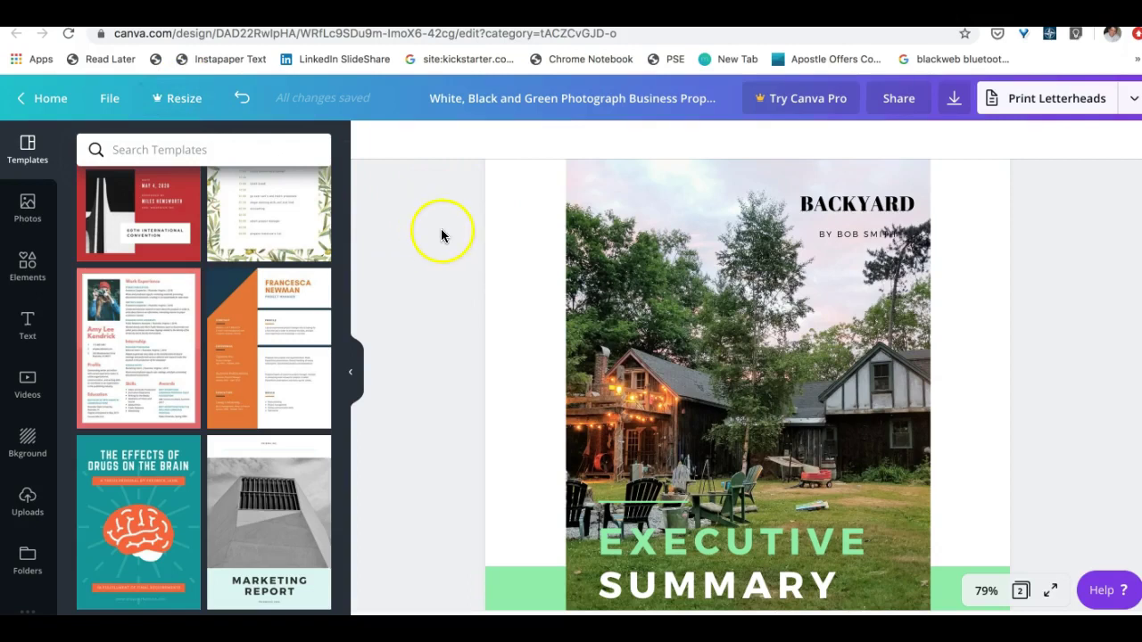
pyautogui.scroll(-5, 440, 230)
pyautogui.scroll(-2, 465, 246)
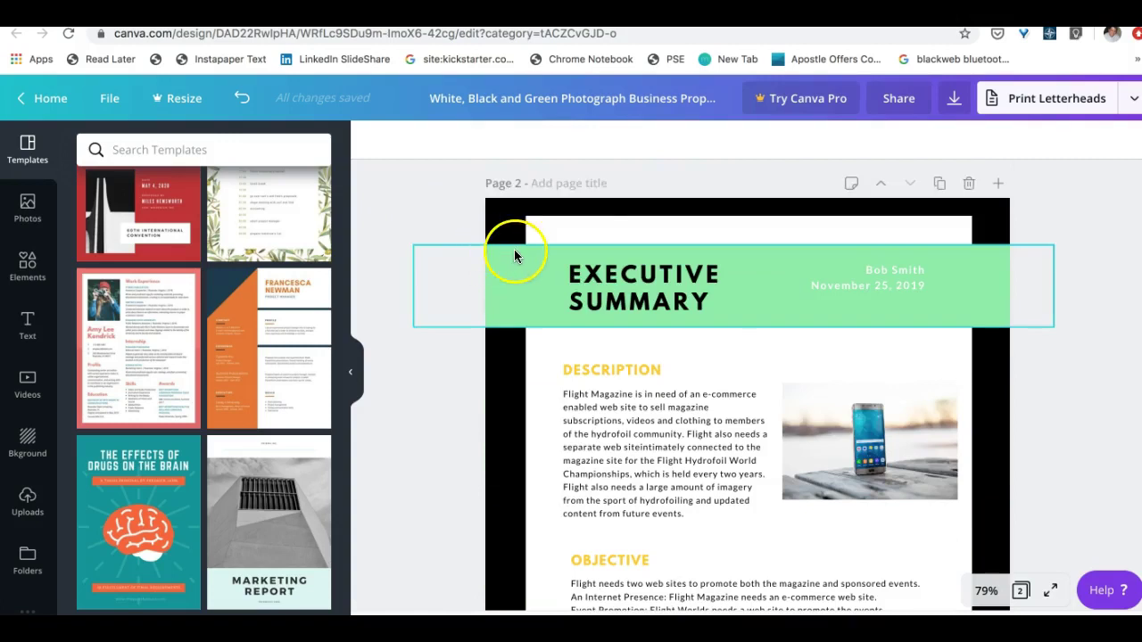